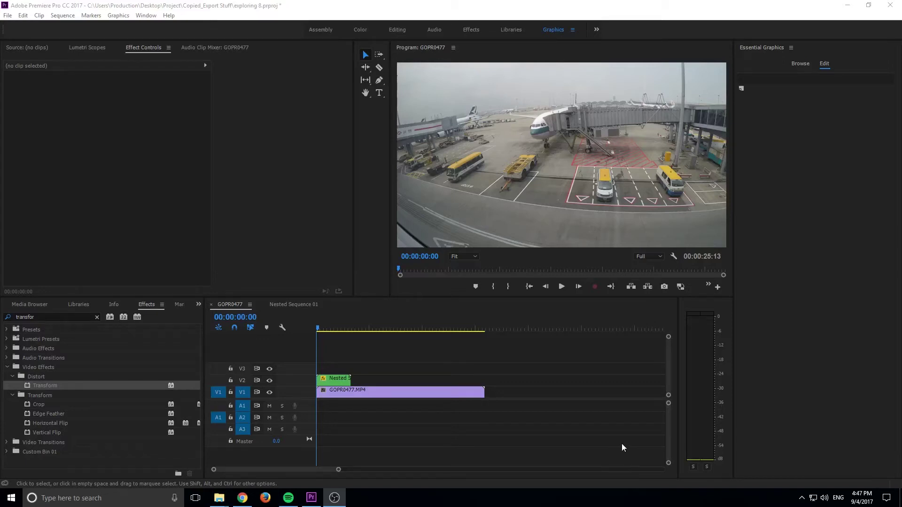
Enlarge the program monitor and play the opening of the GOPR0477 sequence twice to examine the title animation.
{"action": "left_click_drag", "start_coordinate": [317, 332], "coordinate": [297, 339]}
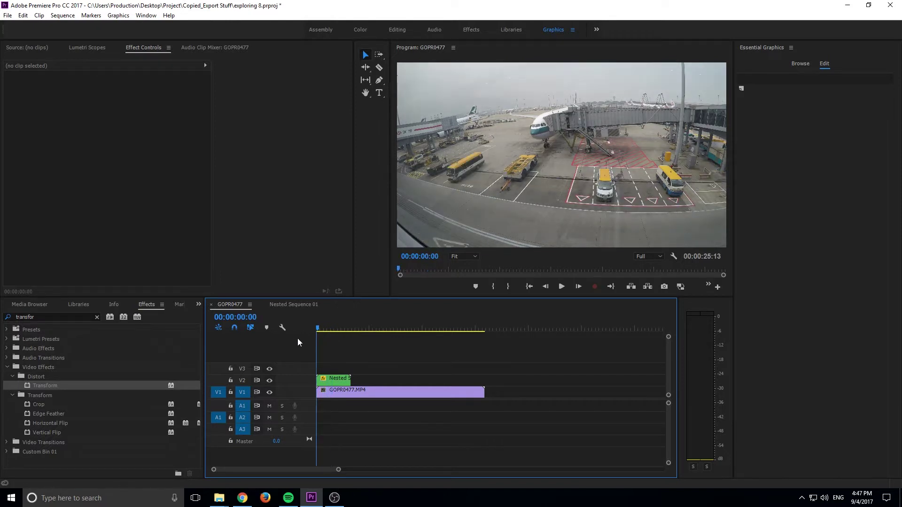
{"action": "left_click", "coordinate": [492, 199]}
{"action": "key", "text": "grave"}
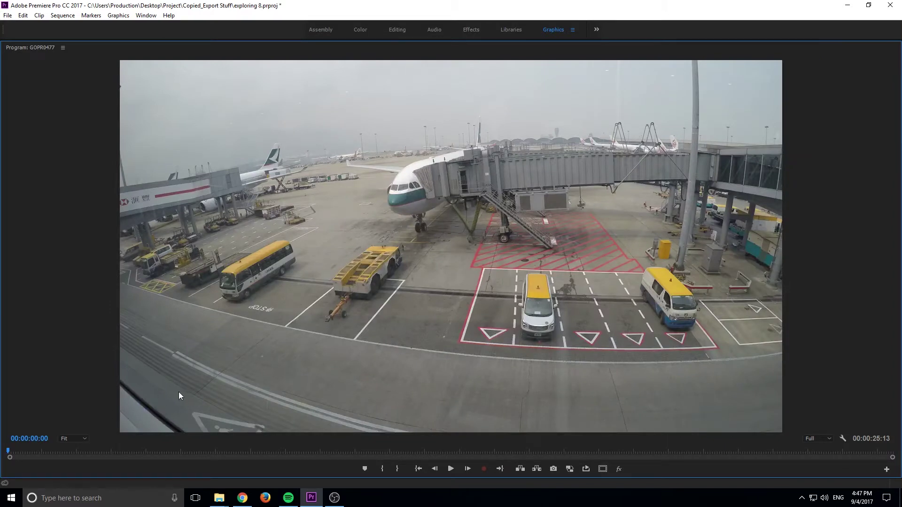
{"action": "key", "text": "space"}
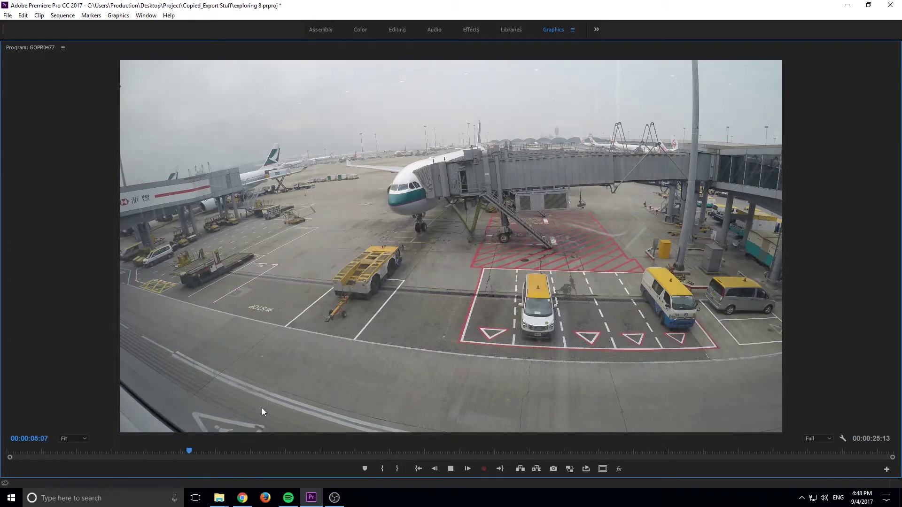
{"action": "key", "text": "space"}
{"action": "left_click_drag", "start_coordinate": [197, 452], "coordinate": [24, 472]}
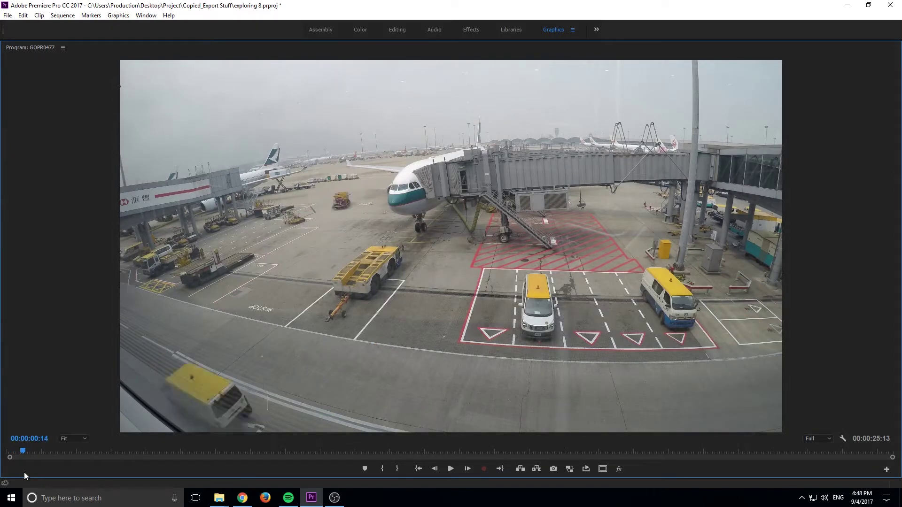
{"action": "key", "text": "space"}
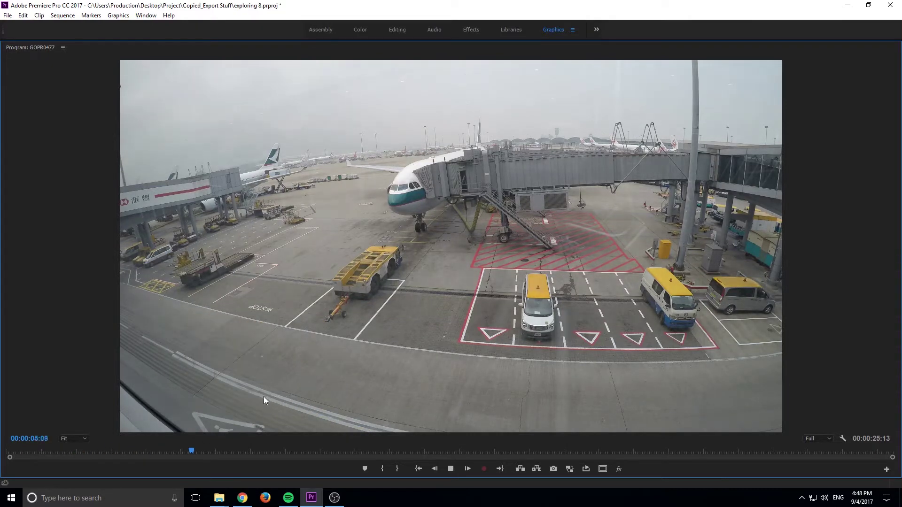
{"action": "key", "text": "space"}
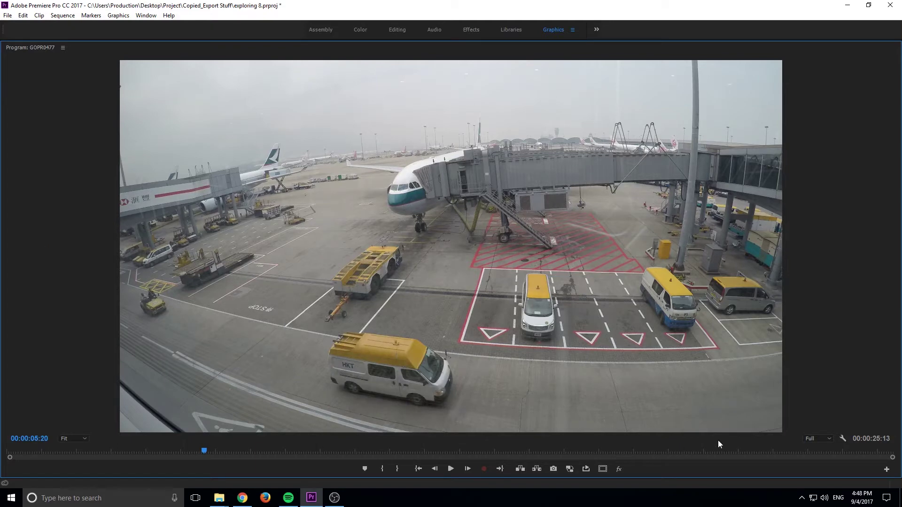
Switch to the Color workspace and replay the GOPR0477 sequence from near its start, stopping at 00:00:02:04.
{"action": "left_click", "coordinate": [361, 29]}
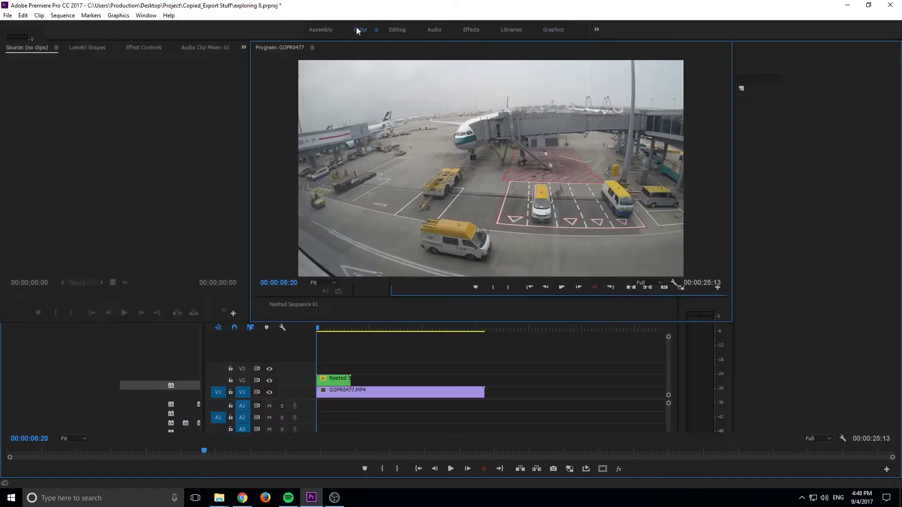
{"action": "left_click", "coordinate": [405, 404]}
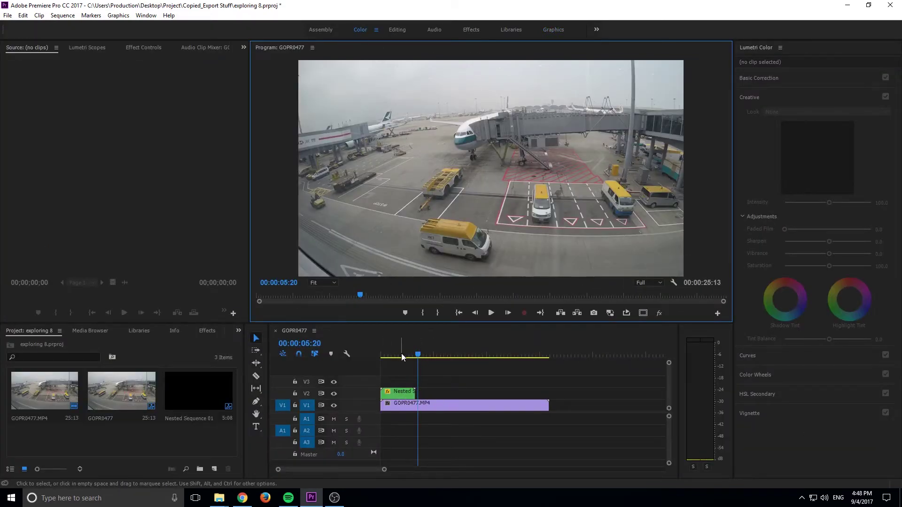
{"action": "left_click", "coordinate": [378, 353]}
{"action": "key", "text": "space"}
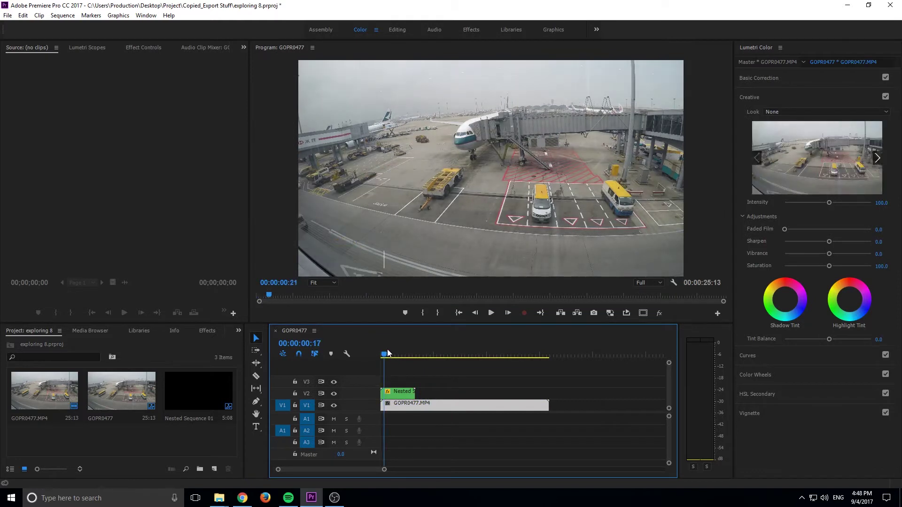
{"action": "key", "text": "space"}
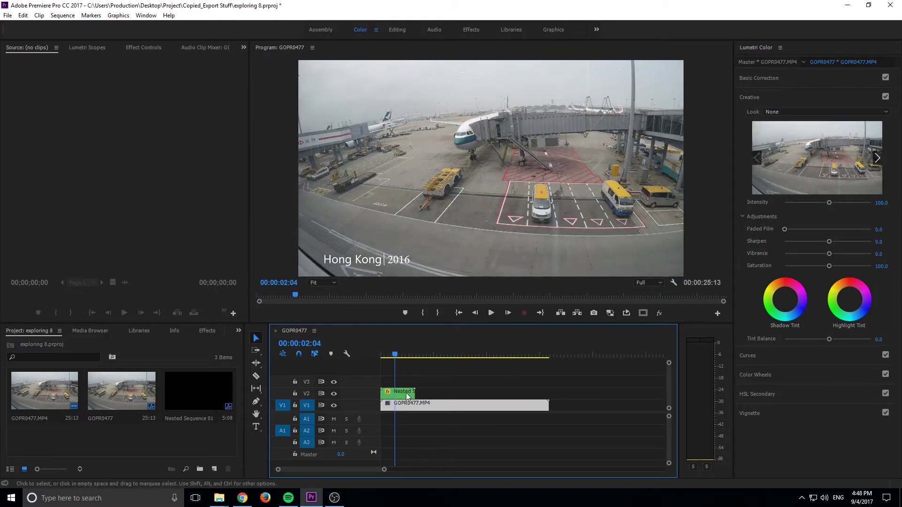
Move the existing nested title clip on track V2 beyond the end of the GOPR0477.MP4 footage.
{"action": "left_click", "coordinate": [406, 394]}
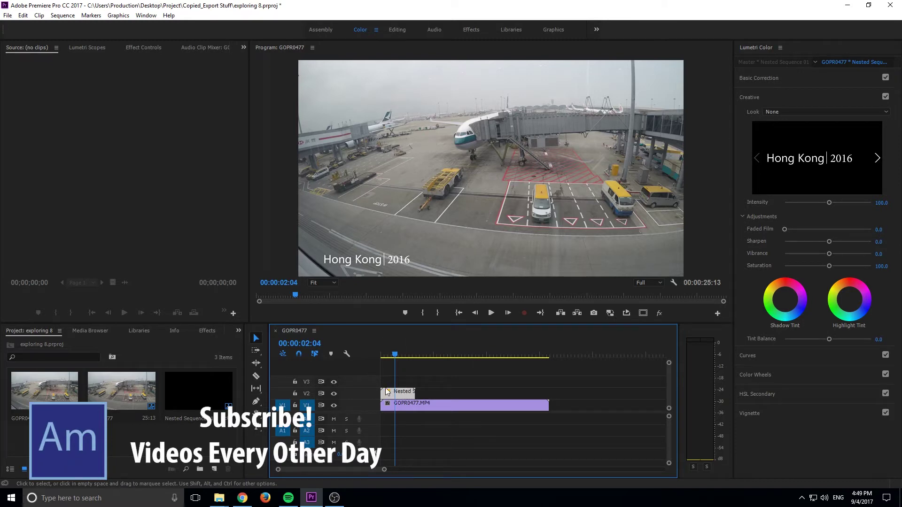
{"action": "left_click_drag", "start_coordinate": [399, 392], "coordinate": [619, 394]}
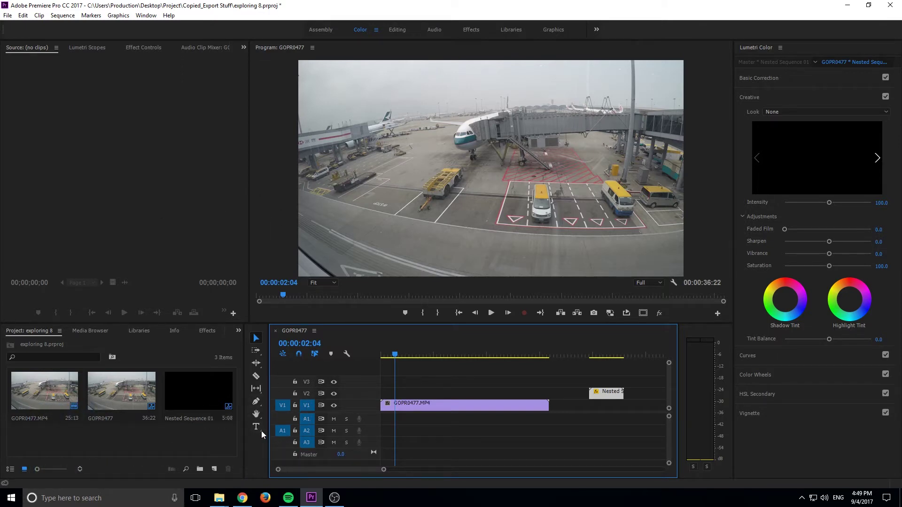
Draw an empty text box over the lower part of the video and nest its graphic clip as "lower third".
{"action": "left_click", "coordinate": [258, 428]}
{"action": "left_click_drag", "start_coordinate": [387, 215], "coordinate": [495, 240]}
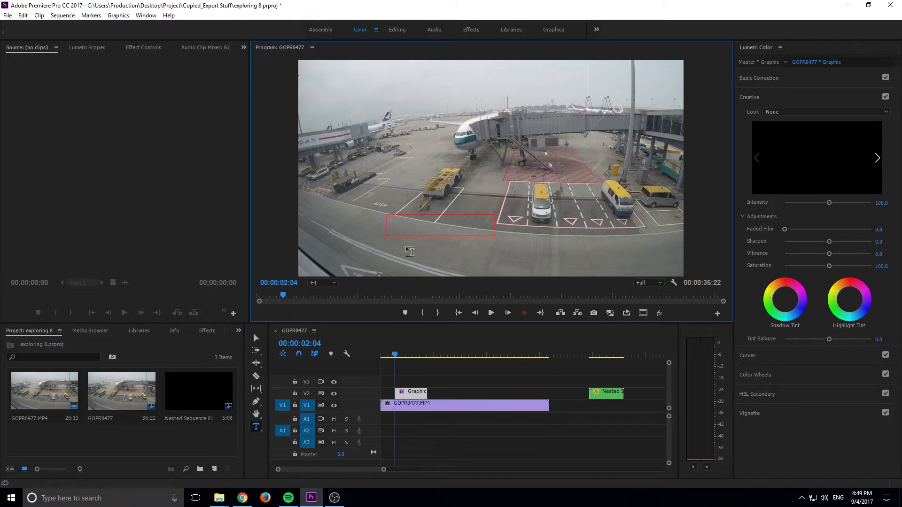
{"action": "right_click", "coordinate": [418, 393]}
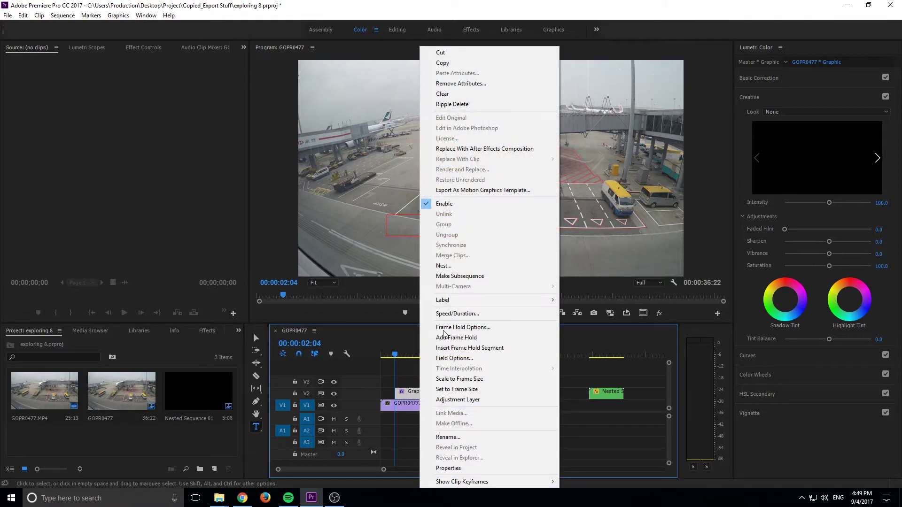
{"action": "left_click", "coordinate": [444, 266]}
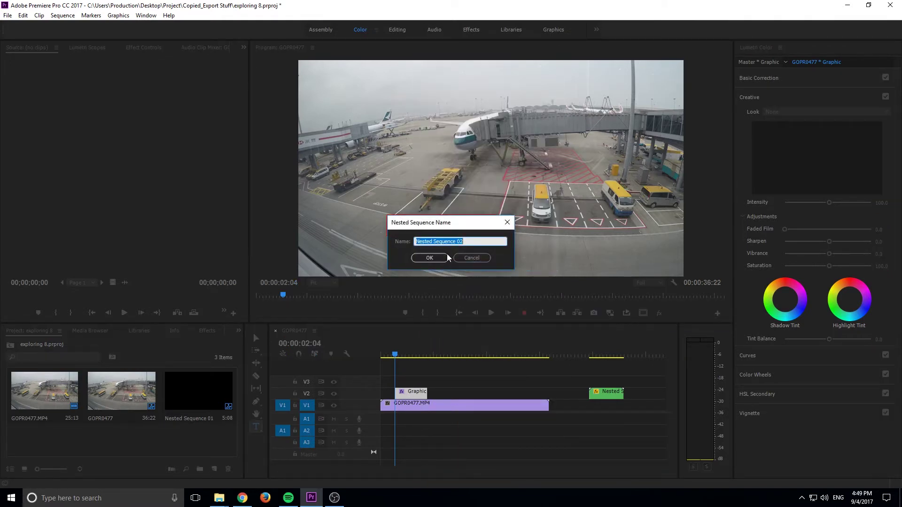
{"action": "key", "text": "BackSpace"}
{"action": "type", "text": "lower third"}
{"action": "key", "text": "Return"}
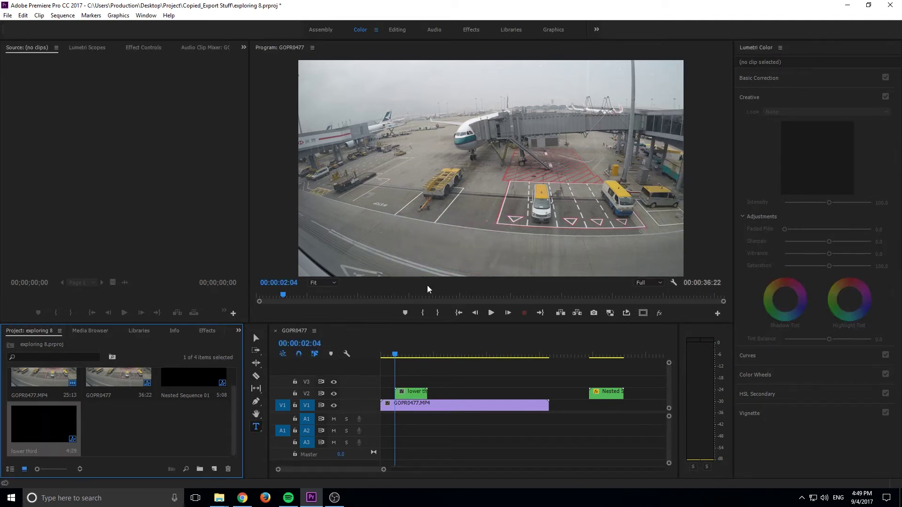
Open the lower third nested sequence and delete the empty graphic clip inside it.
{"action": "double_click", "coordinate": [414, 396]}
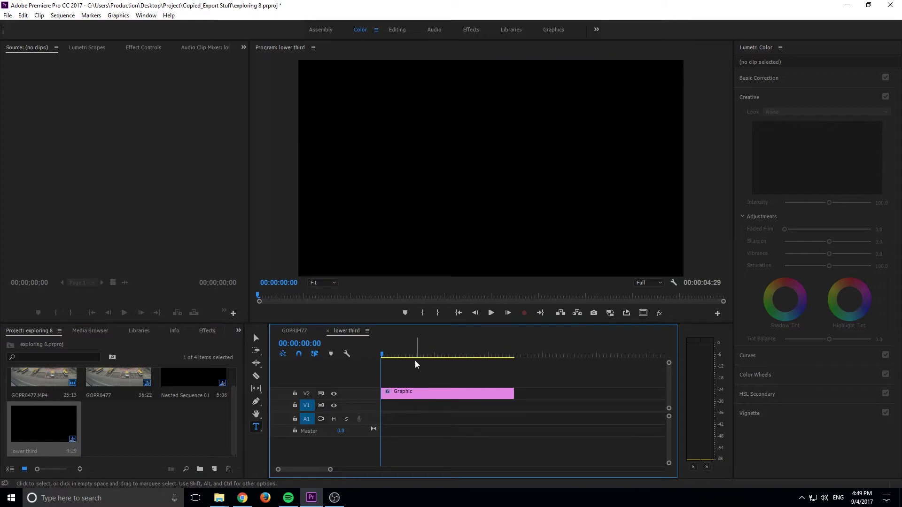
{"action": "left_click_drag", "start_coordinate": [389, 358], "coordinate": [382, 359]}
{"action": "left_click", "coordinate": [413, 397]}
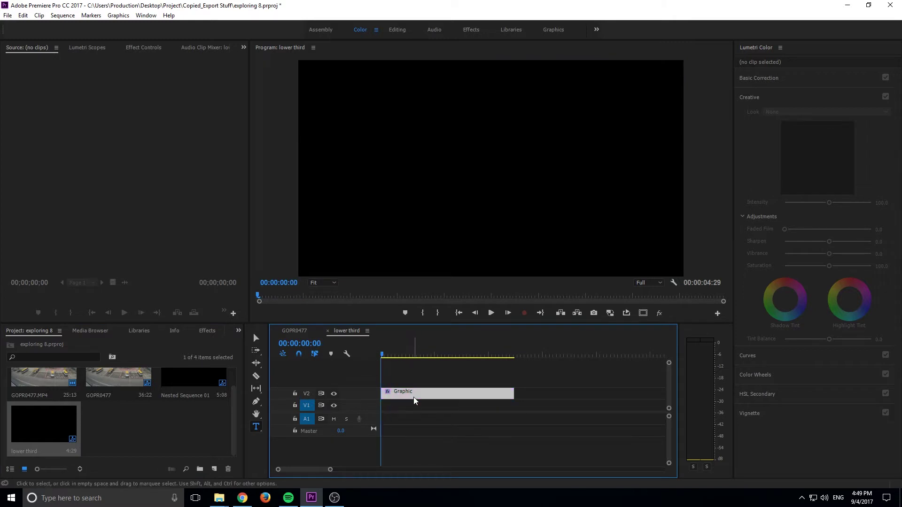
{"action": "key", "text": "Delete"}
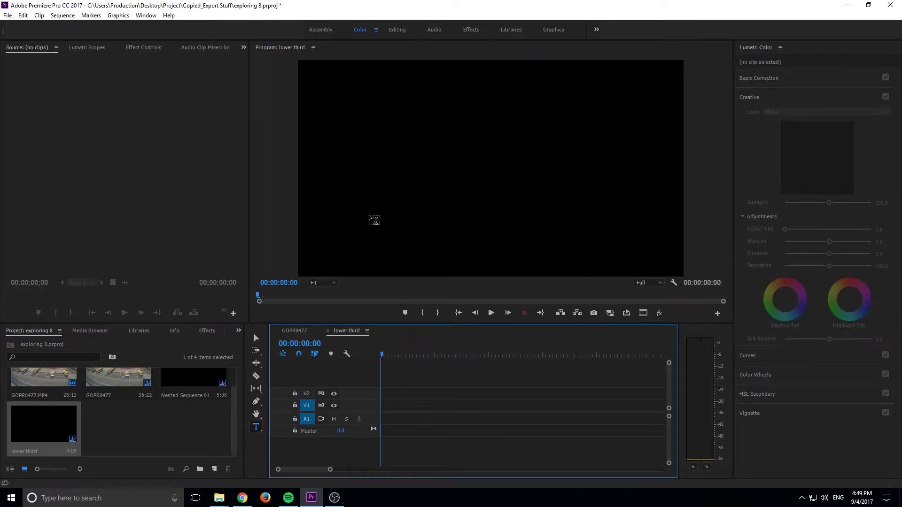
{"action": "left_click", "coordinate": [296, 333]}
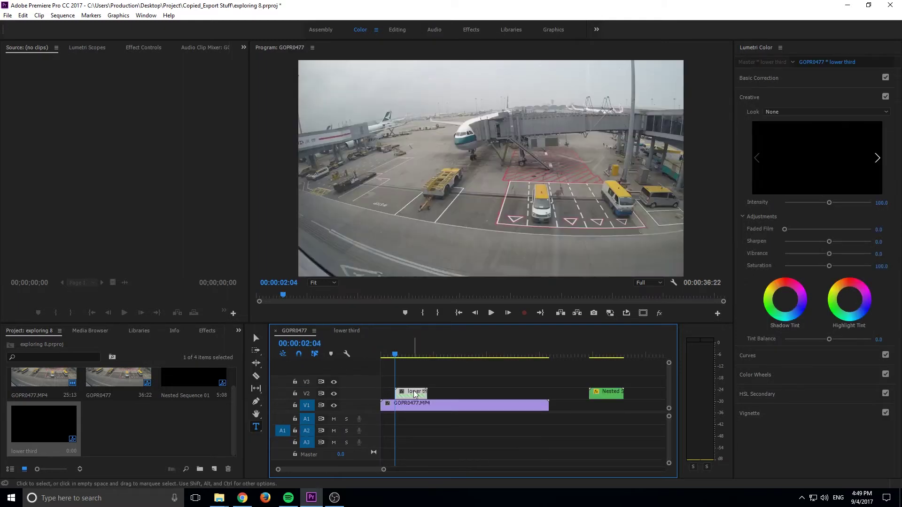
{"action": "left_click", "coordinate": [347, 331]}
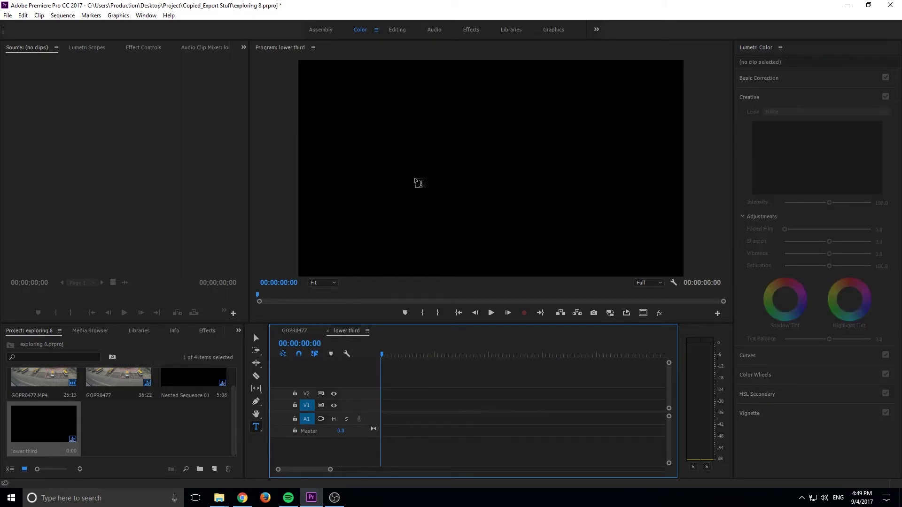
Add the text "Hong Kong" in the lower third sequence and check it over the footage in the GOPR0477 sequence.
{"action": "left_click", "coordinate": [406, 196]}
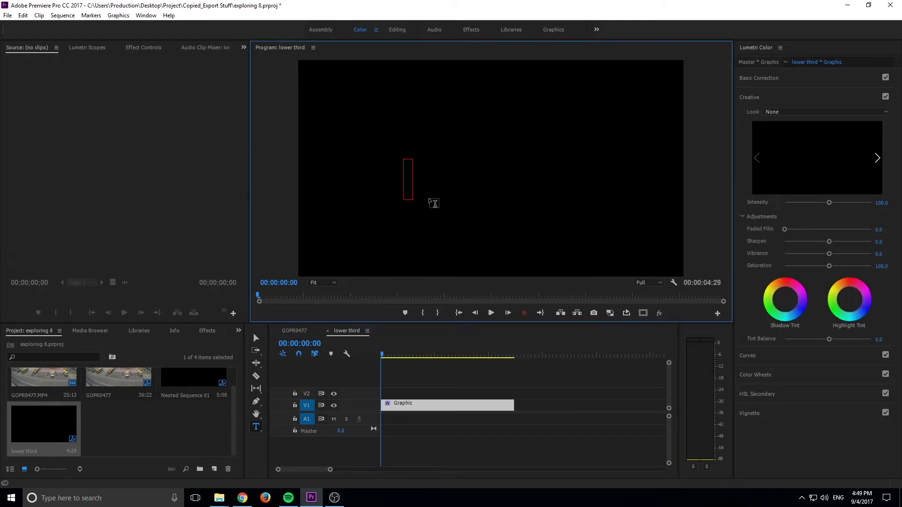
{"action": "type", "text": "Hong L"}
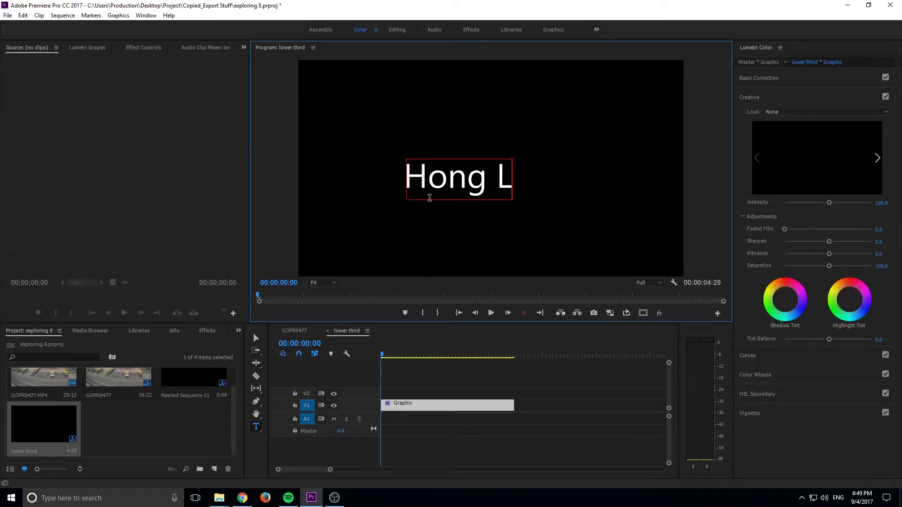
{"action": "key", "text": "BackSpace"}
{"action": "type", "text": "Kong"}
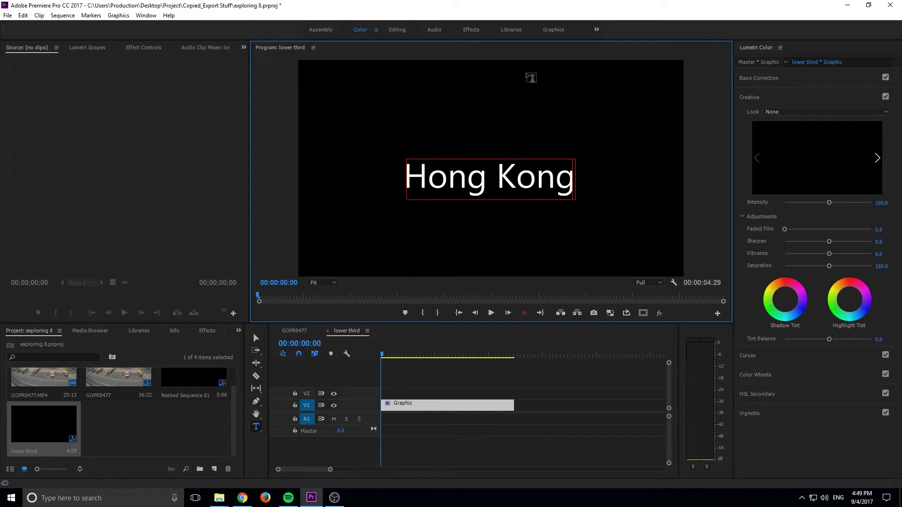
{"action": "left_click", "coordinate": [294, 331]}
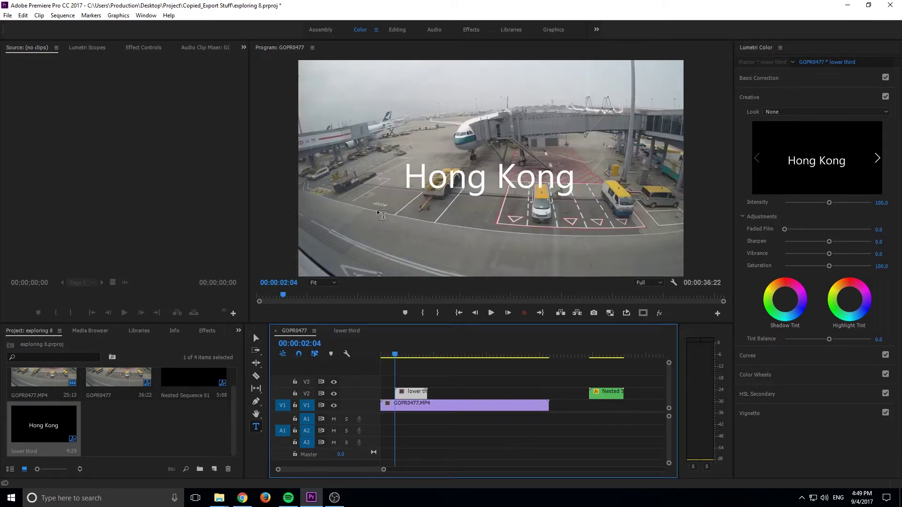
Move the "Hong Kong" text in the lower third sequence toward the frame's left side and slightly higher.
{"action": "left_click", "coordinate": [348, 332]}
{"action": "left_click", "coordinate": [453, 180]}
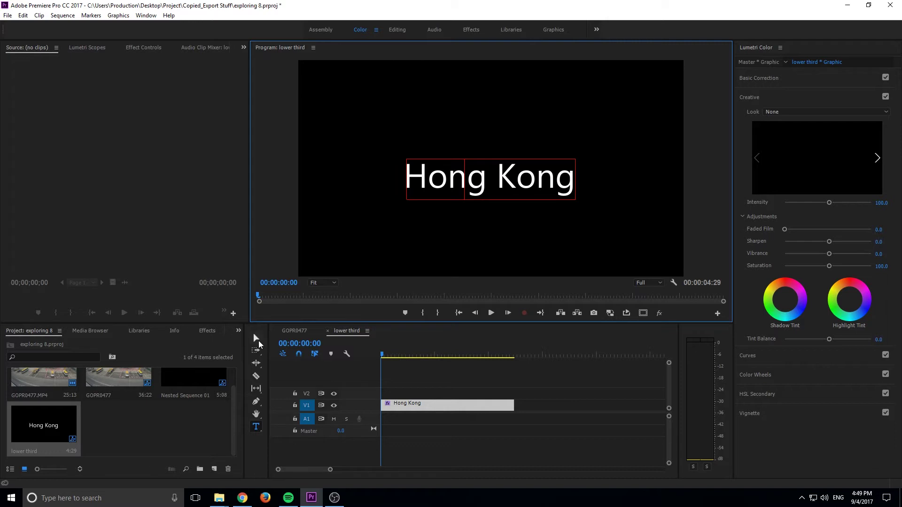
{"action": "left_click", "coordinate": [256, 338]}
{"action": "left_click_drag", "start_coordinate": [457, 181], "coordinate": [387, 168]}
{"action": "left_click", "coordinate": [415, 405]}
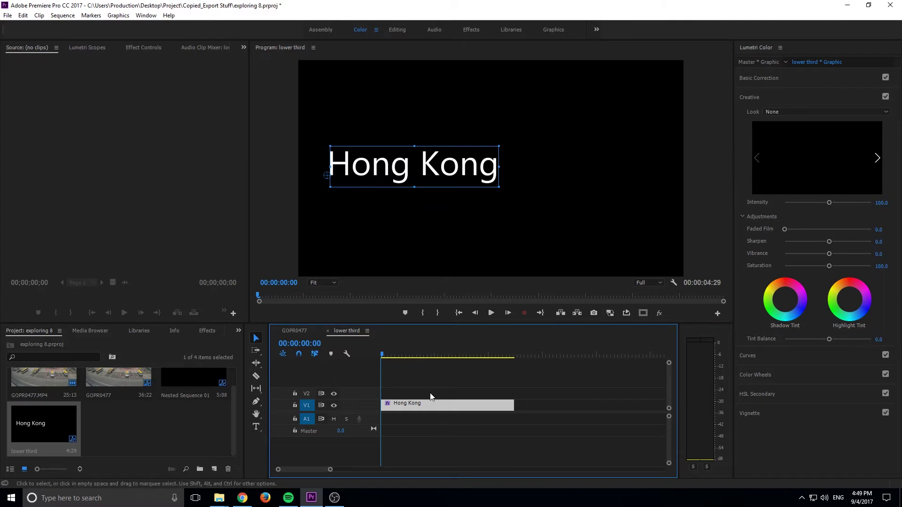
{"action": "left_click", "coordinate": [429, 453]}
{"action": "left_click", "coordinate": [118, 15]}
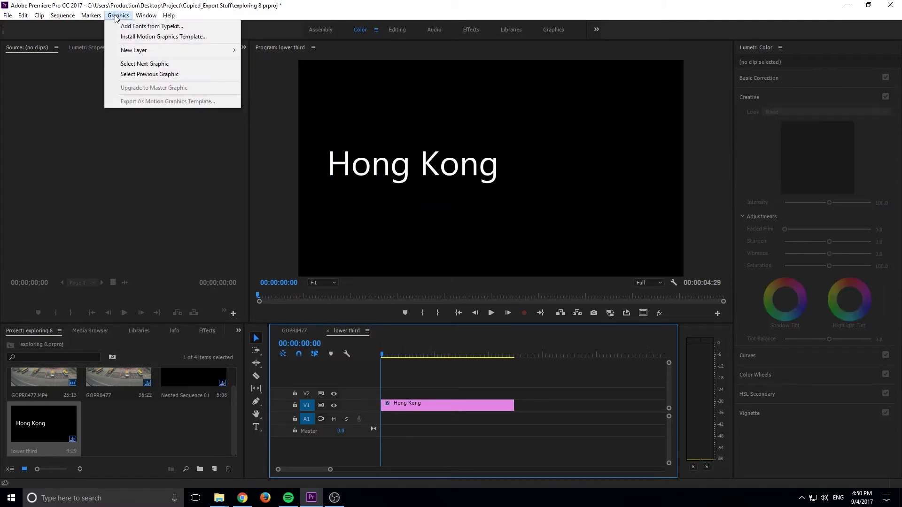
{"action": "mouse_move", "coordinate": [139, 53]}
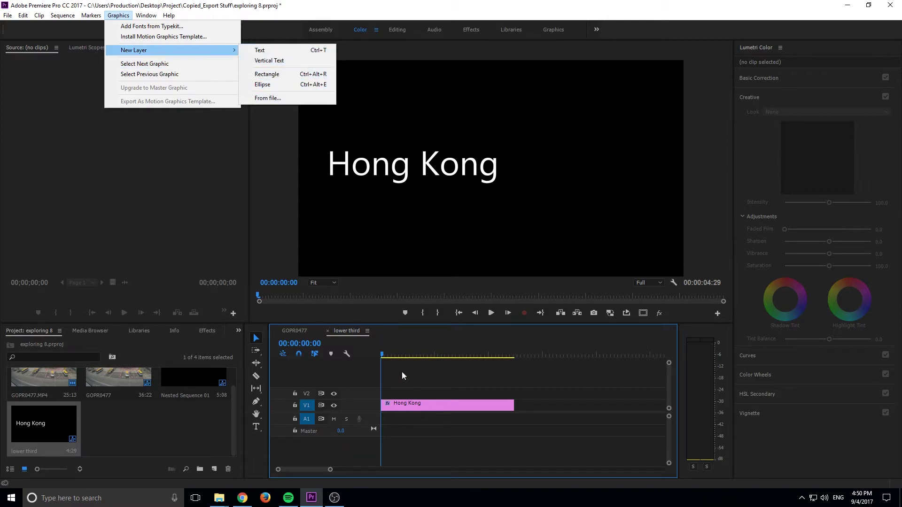
{"action": "left_click", "coordinate": [411, 392]}
Duplicate the Hong Kong clip onto track V2 directly above the original and return the playhead to the sequence start.
{"action": "left_click", "coordinate": [411, 403]}
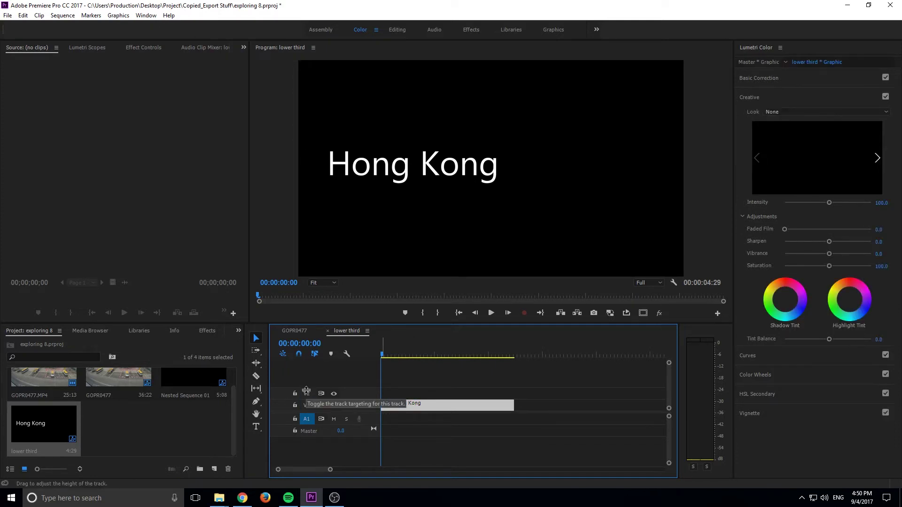
{"action": "left_click", "coordinate": [311, 396]}
{"action": "key", "text": "ctrl+v"}
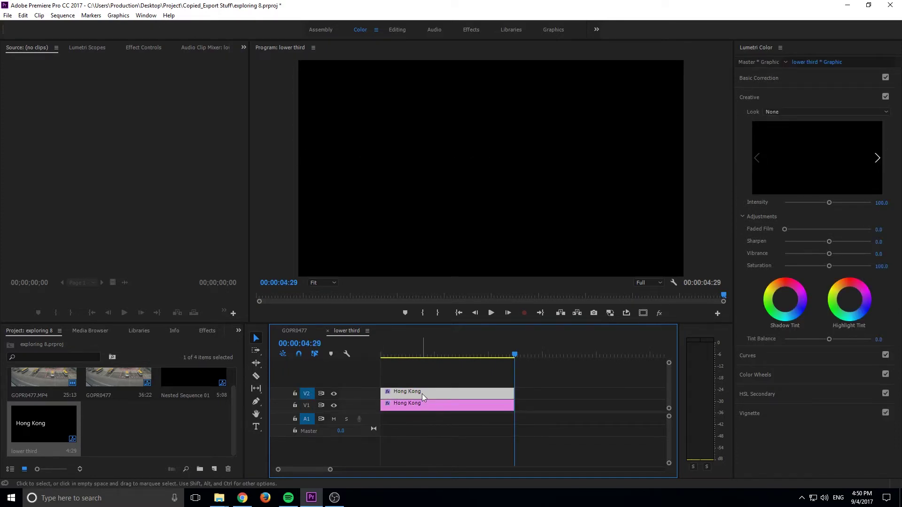
{"action": "left_click", "coordinate": [763, 62]}
{"action": "key", "text": "Home"}
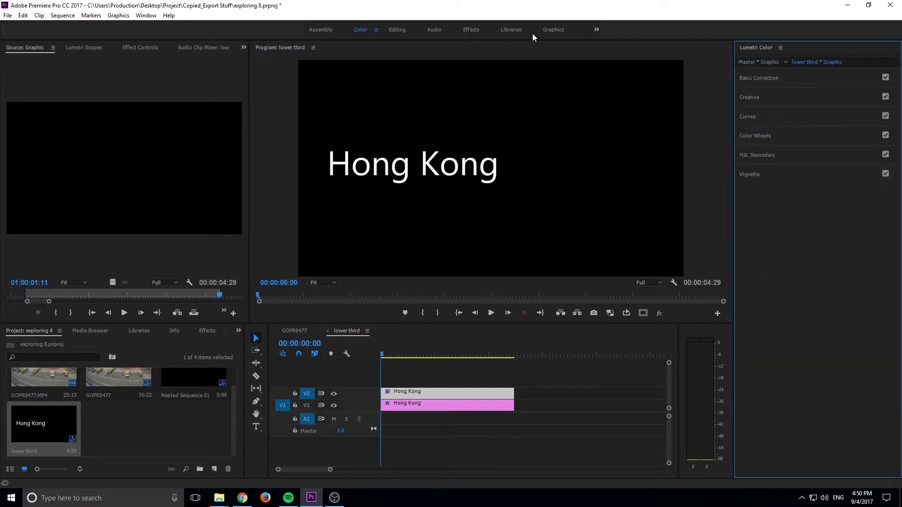
Switch to the Graphics workspace and delete the Hong Kong text layer from the duplicated graphic on V2.
{"action": "left_click", "coordinate": [553, 30]}
{"action": "left_click", "coordinate": [826, 62]}
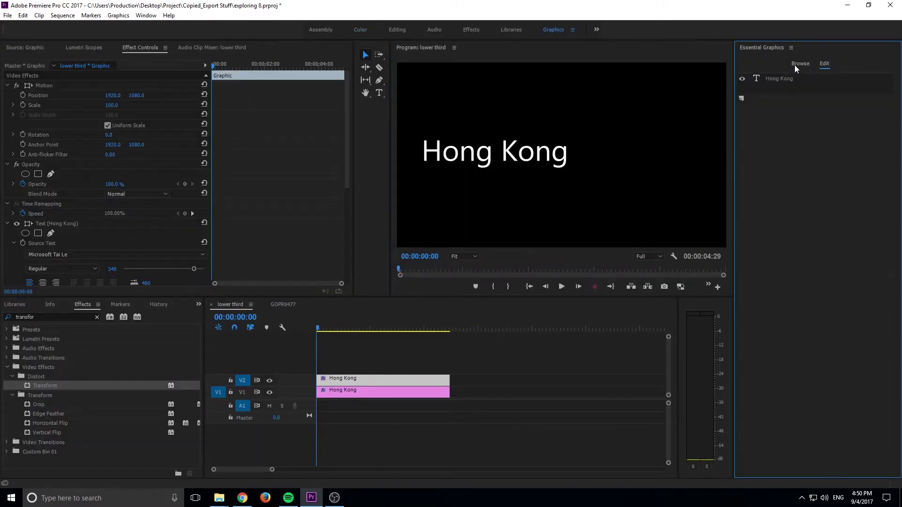
{"action": "left_click", "coordinate": [778, 80]}
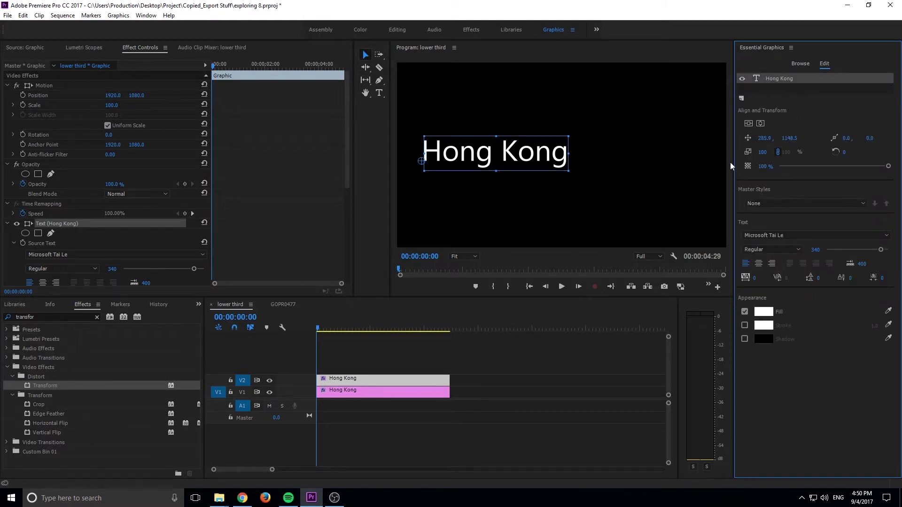
{"action": "key", "text": "Delete"}
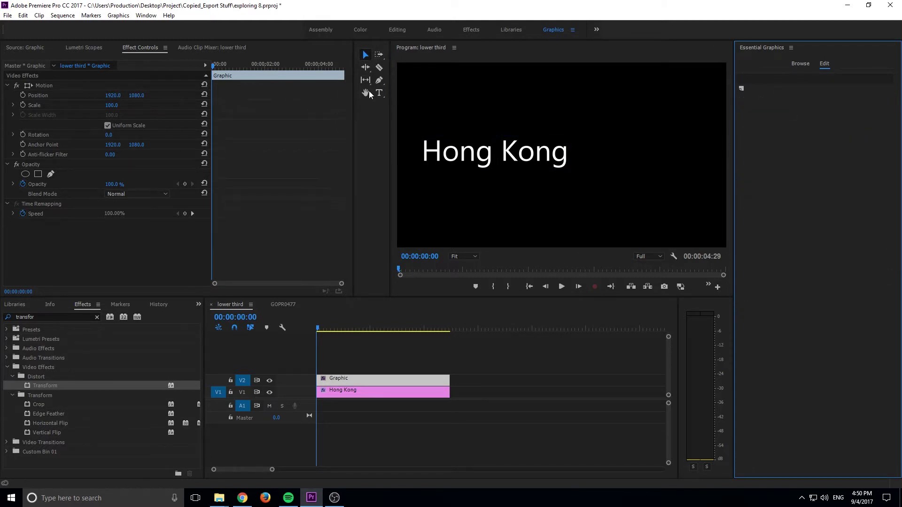
Draw a vertical white line just after the "Hong Kong" text in the V2 graphic with the Pen tool.
{"action": "left_click", "coordinate": [380, 80]}
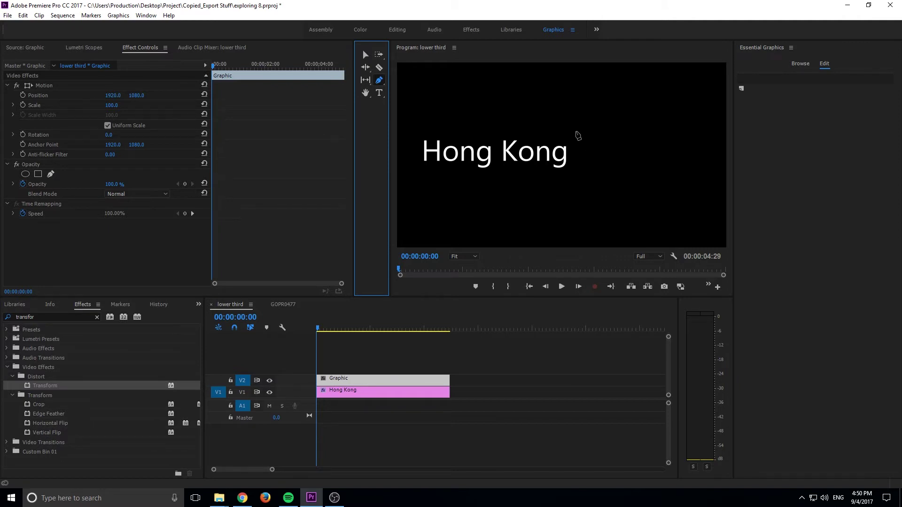
{"action": "left_click", "coordinate": [581, 128]}
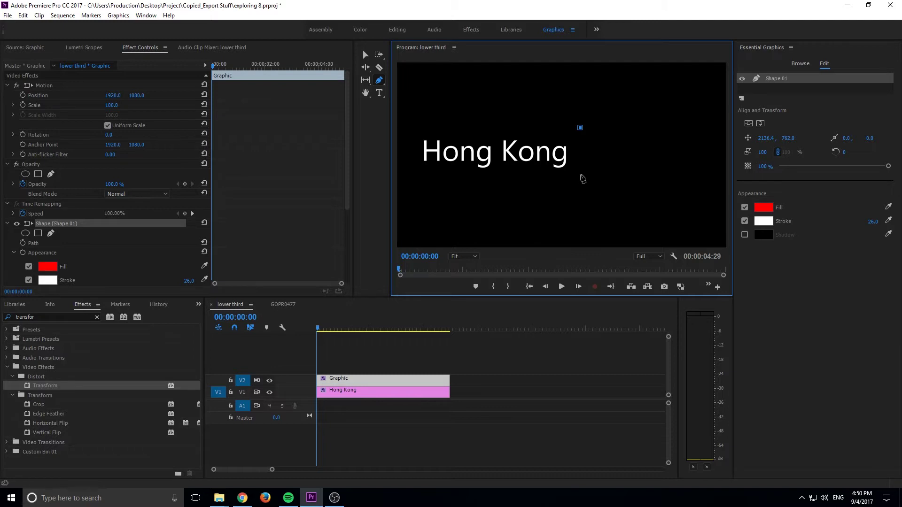
{"action": "left_click", "coordinate": [579, 175]}
{"action": "left_click", "coordinate": [365, 55]}
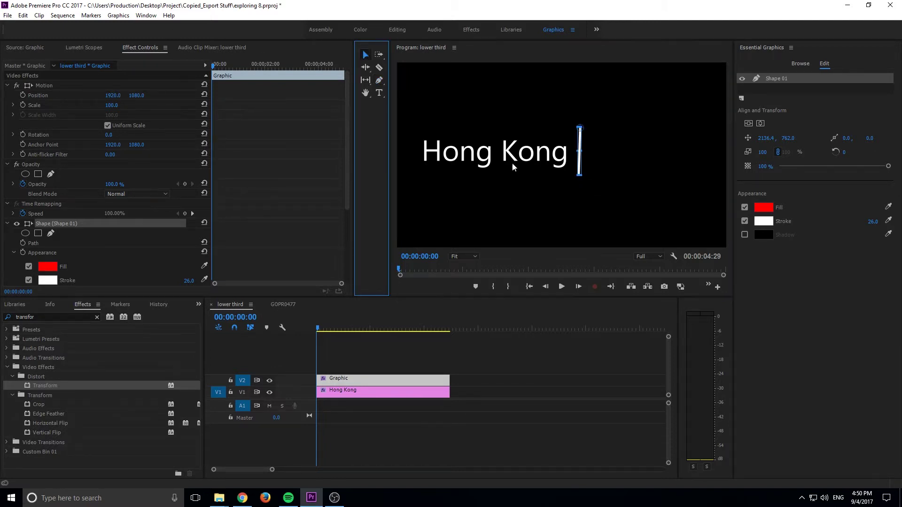
{"action": "left_click", "coordinate": [597, 184]}
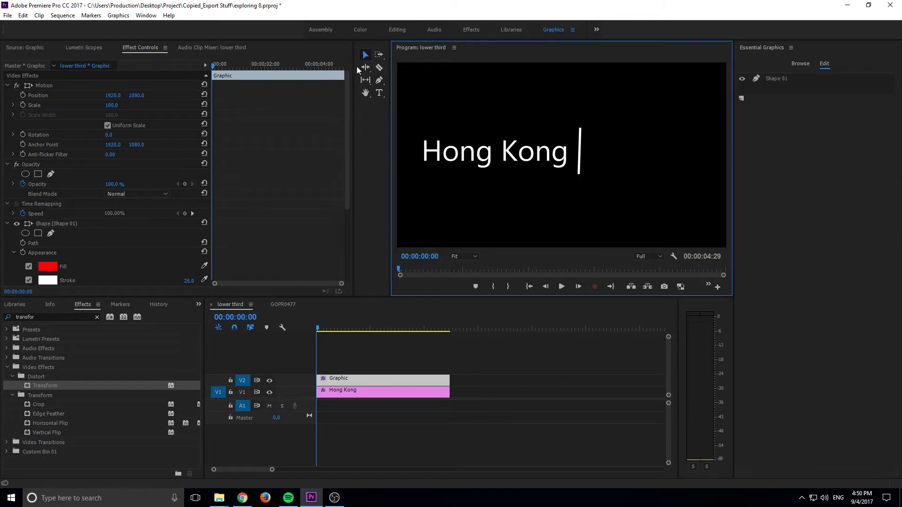
{"action": "left_click", "coordinate": [379, 79]}
{"action": "left_click", "coordinate": [578, 173]}
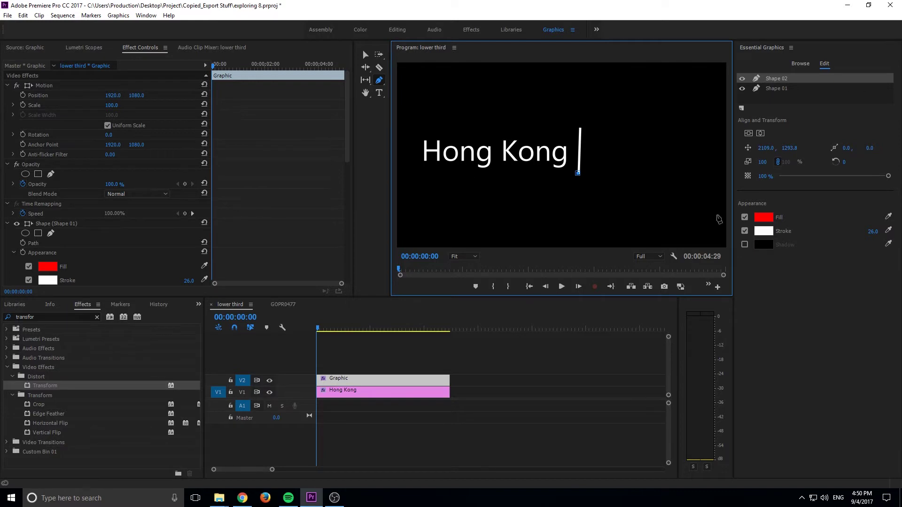
{"action": "left_click", "coordinate": [792, 86]}
{"action": "left_click", "coordinate": [795, 88]}
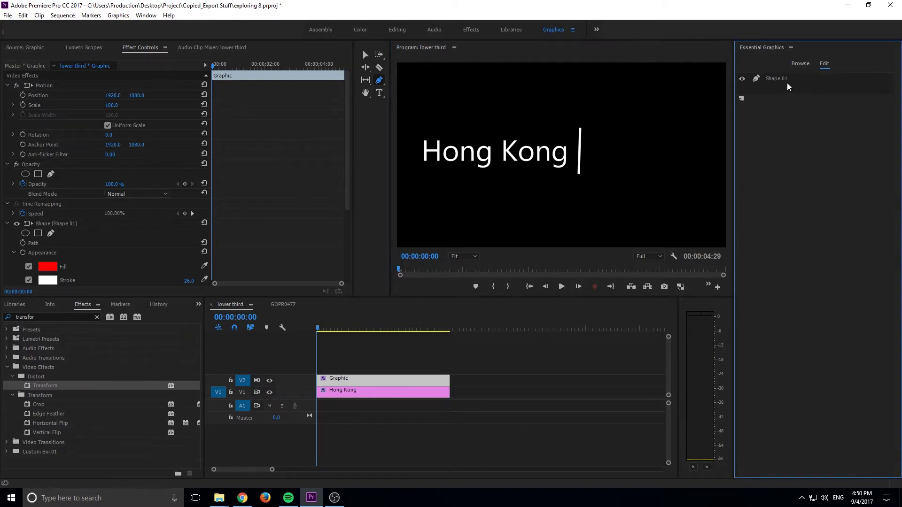
Straighten the line by shifting its lower end point, and move the whole line slightly lower beside the text.
{"action": "left_click", "coordinate": [783, 81]}
{"action": "left_click_drag", "start_coordinate": [581, 179], "coordinate": [582, 178]}
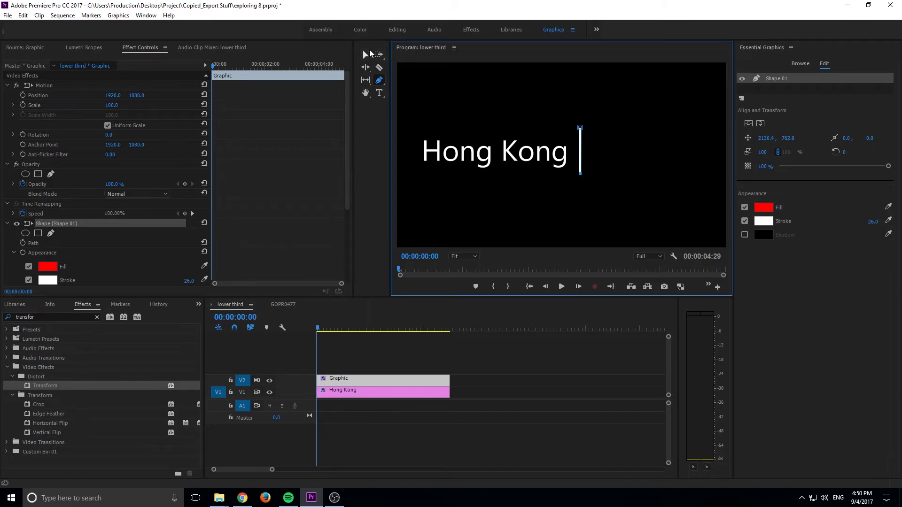
{"action": "left_click", "coordinate": [365, 54]}
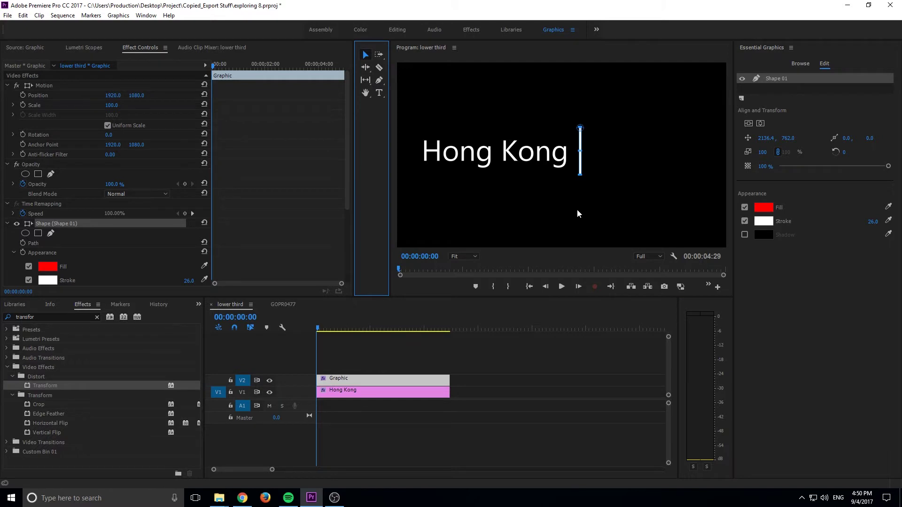
{"action": "left_click_drag", "start_coordinate": [581, 158], "coordinate": [581, 162]}
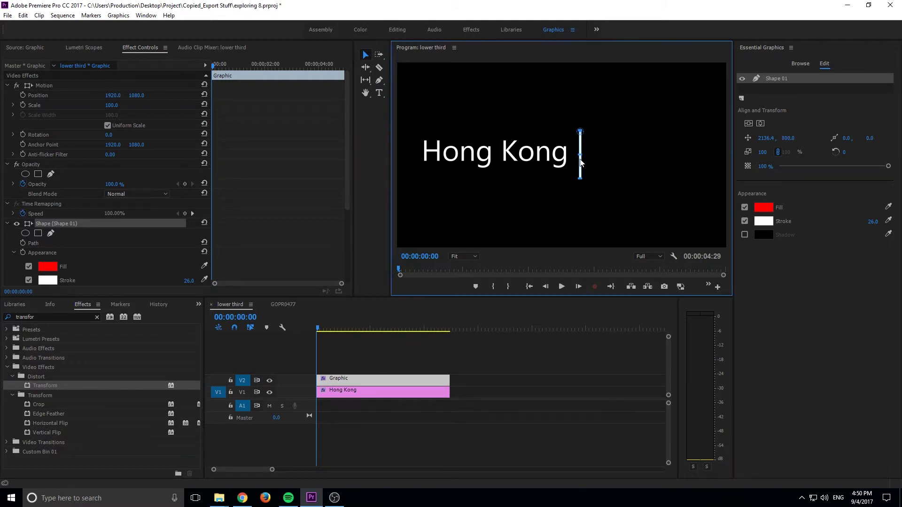
{"action": "left_click", "coordinate": [568, 368]}
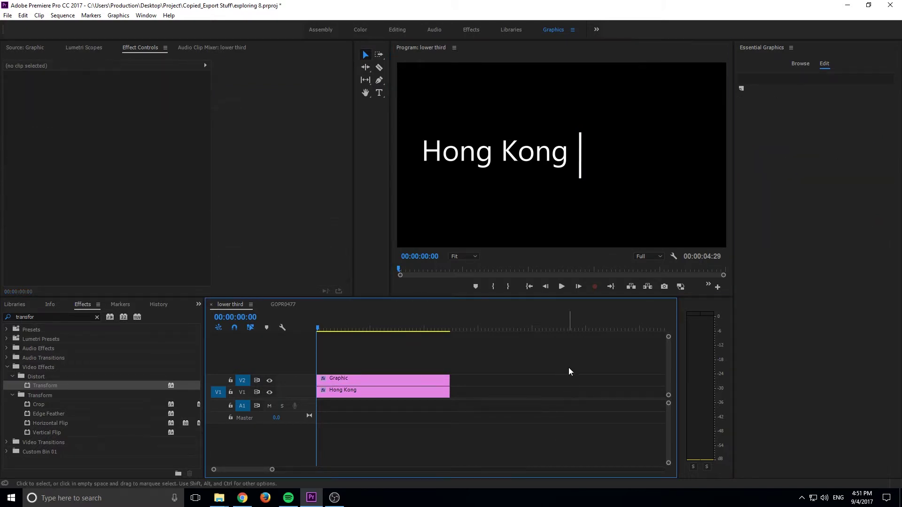
Add one video track after Video 2 and 0 audio tracks to the lower third sequence.
{"action": "left_click", "coordinate": [380, 395]}
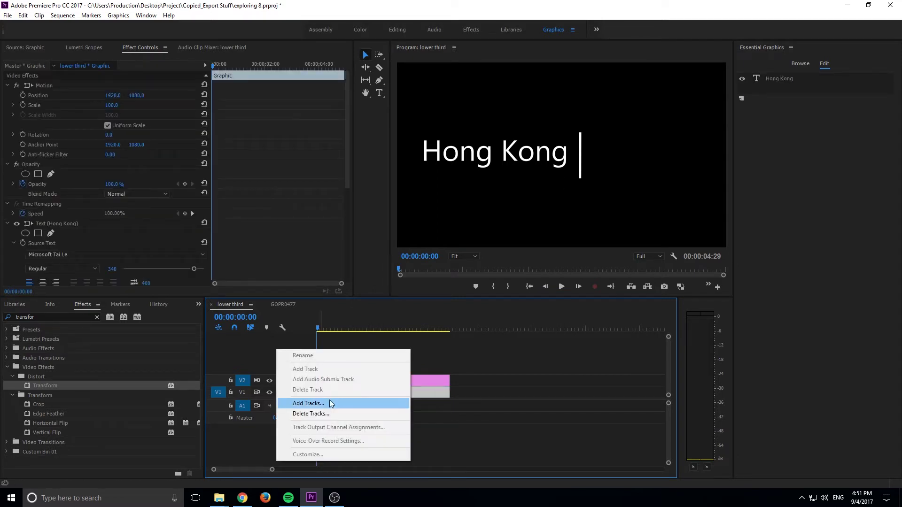
{"action": "left_click", "coordinate": [308, 404]}
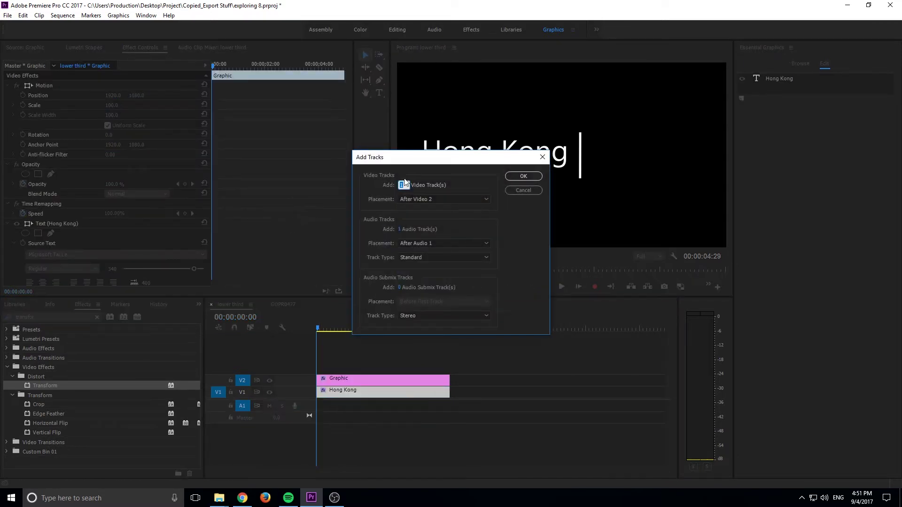
{"action": "left_click", "coordinate": [402, 229]}
{"action": "type", "text": "0"}
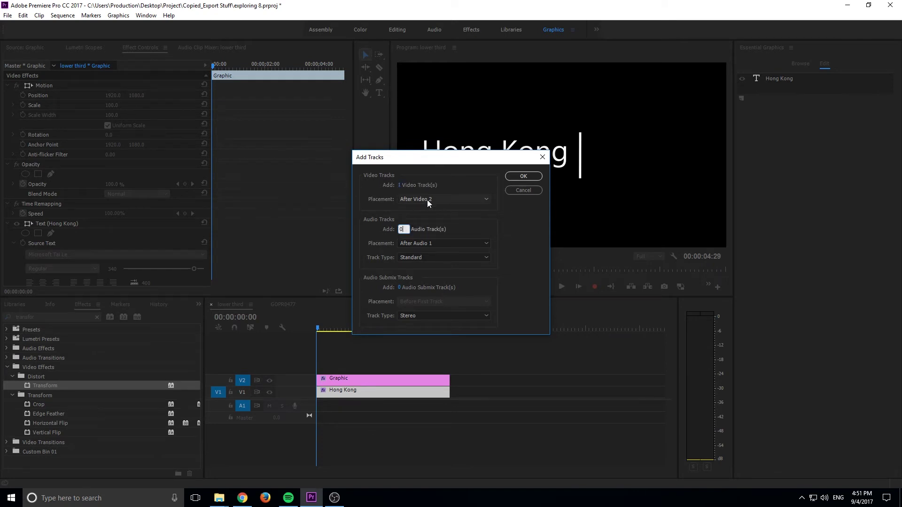
{"action": "left_click", "coordinate": [523, 176]}
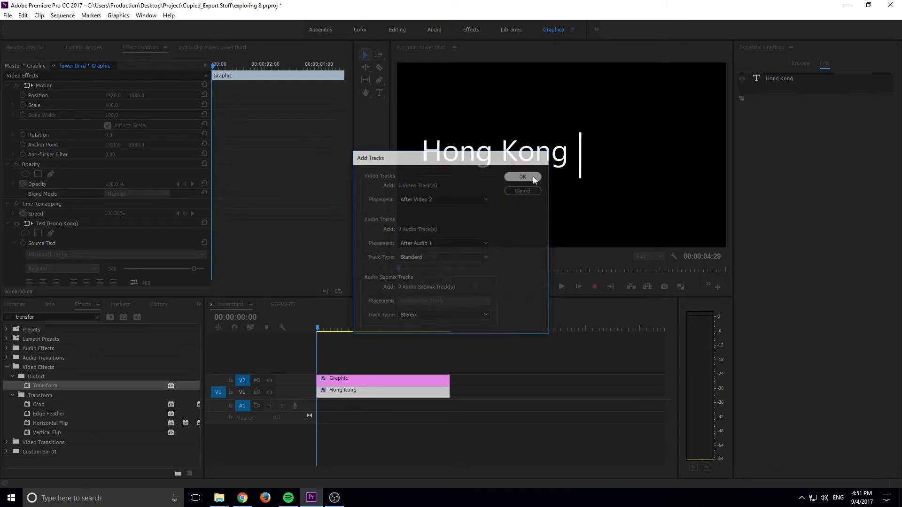
{"action": "right_click", "coordinate": [249, 444]}
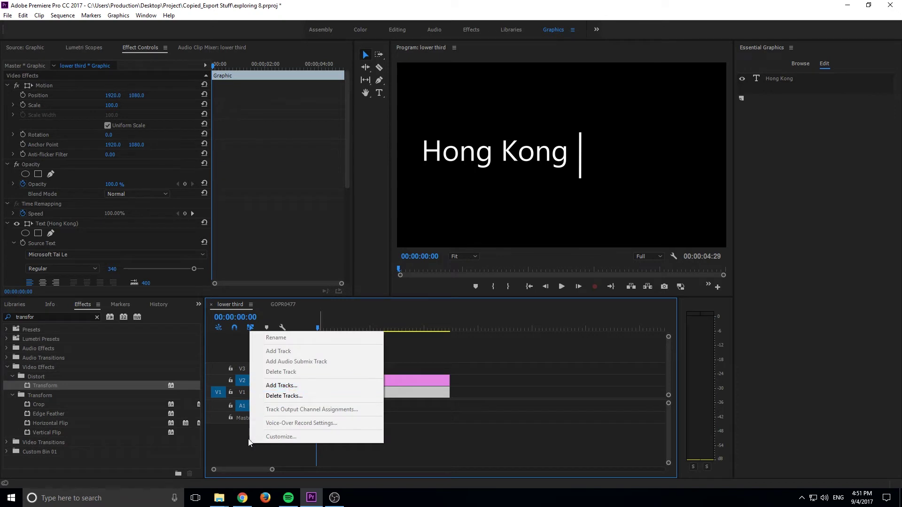
{"action": "left_click", "coordinate": [290, 386]}
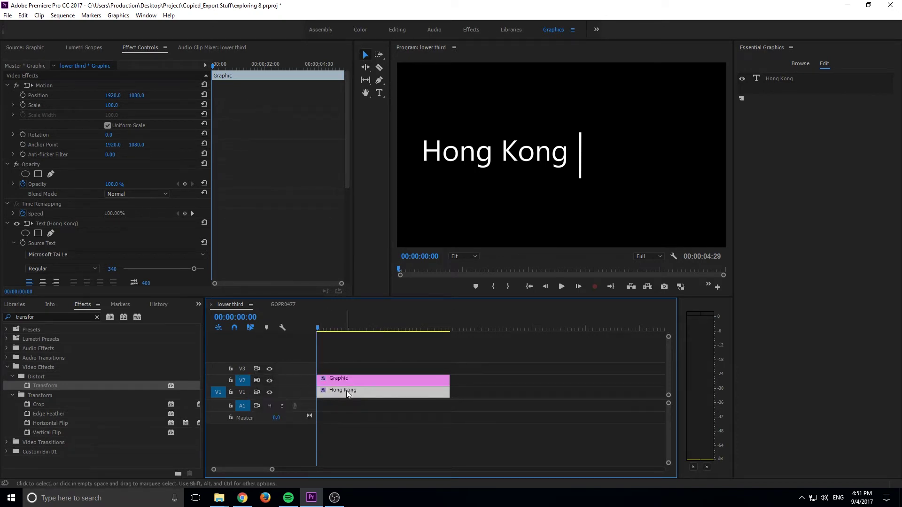
Duplicate the V1 Hong Kong clip onto track V3 above the line graphic and return the playhead to the sequence start.
{"action": "left_click", "coordinate": [243, 369]}
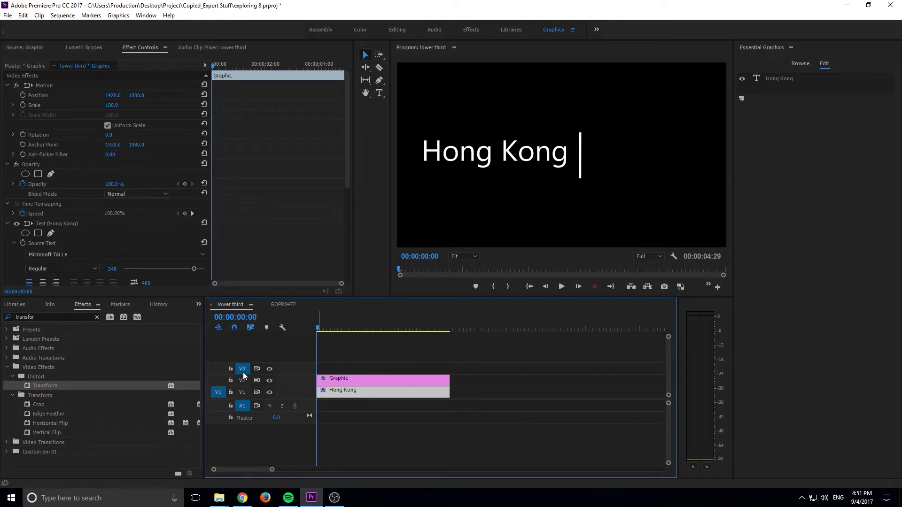
{"action": "key", "text": "ctrl+v"}
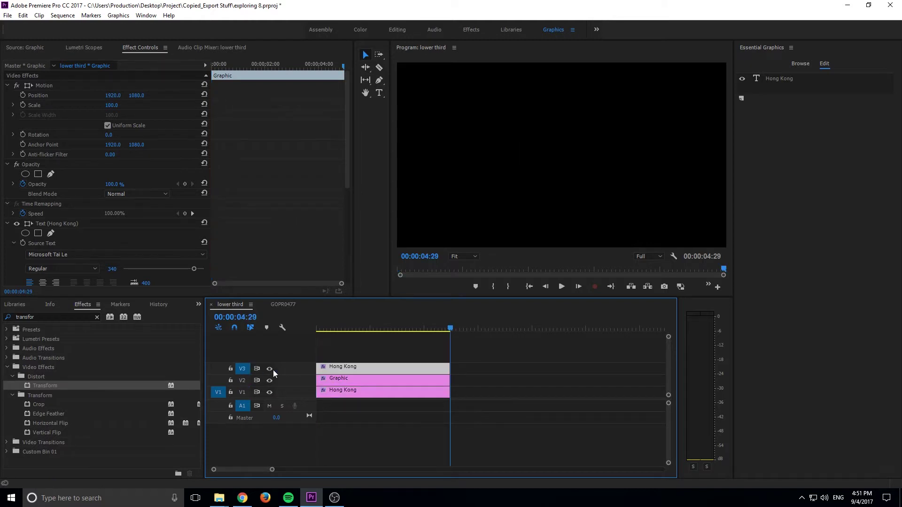
{"action": "left_click", "coordinate": [779, 82]}
{"action": "left_click_drag", "start_coordinate": [367, 338], "coordinate": [316, 335]}
Move the duplicated "Hong Kong" text on V3 to the other side of the vertical line.
{"action": "left_click", "coordinate": [500, 153]}
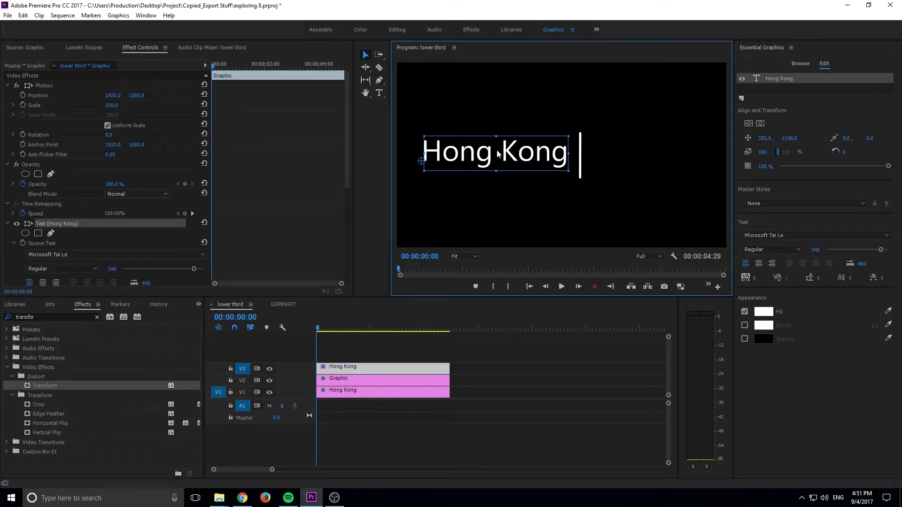
{"action": "left_click_drag", "start_coordinate": [498, 153], "coordinate": [666, 155]}
{"action": "left_click", "coordinate": [664, 158]}
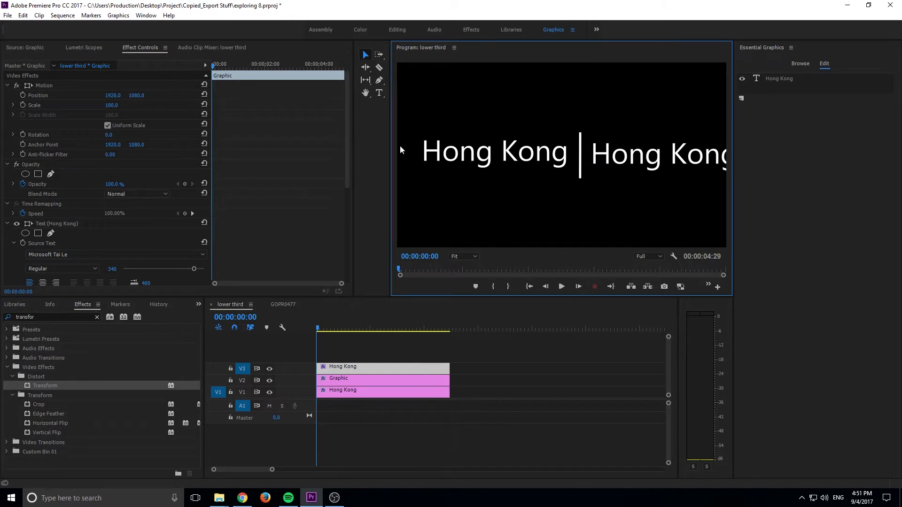
Replace the duplicated text on V3 with "2016" and deselect the clip.
{"action": "left_click", "coordinate": [380, 93]}
{"action": "left_click", "coordinate": [644, 156]}
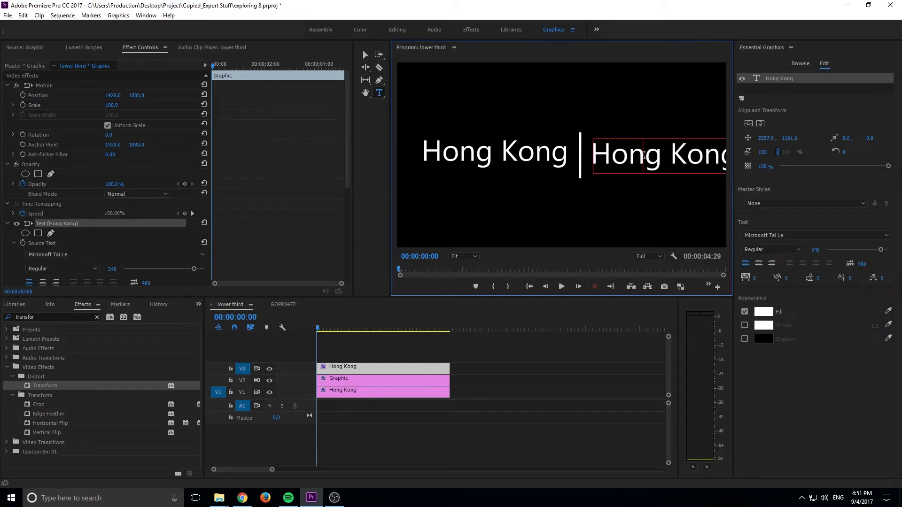
{"action": "key", "text": "ctrl+a"}
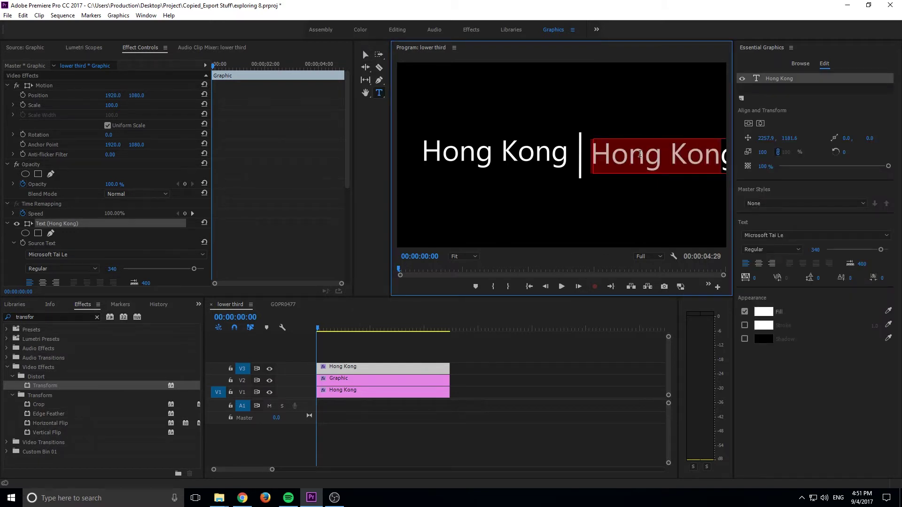
{"action": "type", "text": "2016g"}
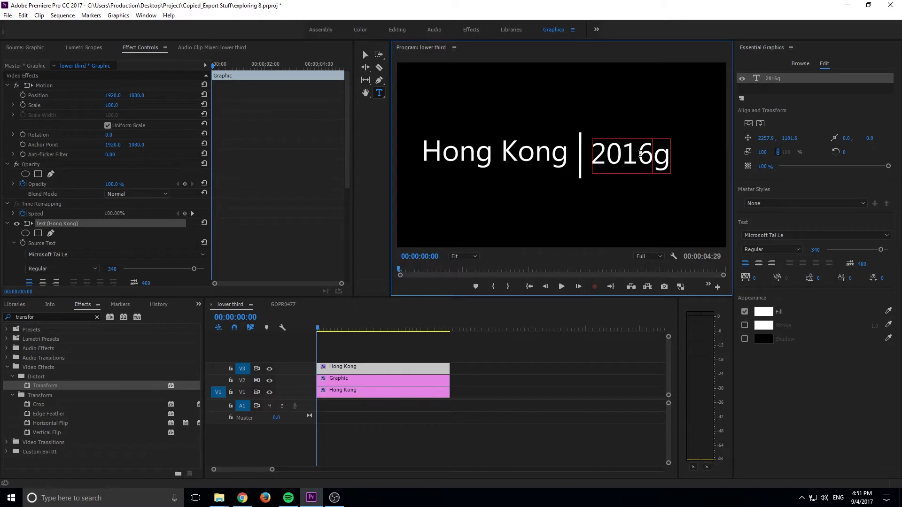
{"action": "key", "text": "Delete"}
{"action": "left_click", "coordinate": [365, 54]}
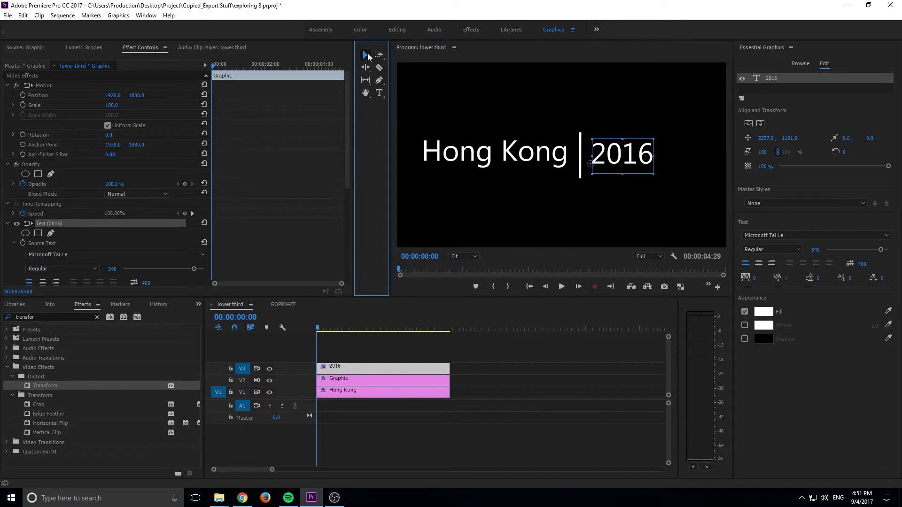
{"action": "left_click", "coordinate": [583, 312]}
{"action": "left_click", "coordinate": [581, 346]}
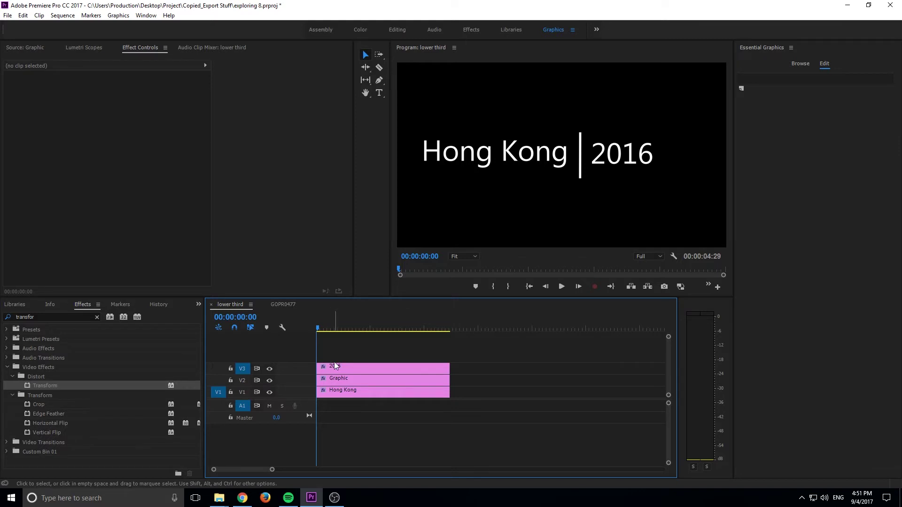
Add Scale keyframes to the vertical line's shape on V2 at the sequence start and at 00:00:00:09.
{"action": "left_click", "coordinate": [340, 377]}
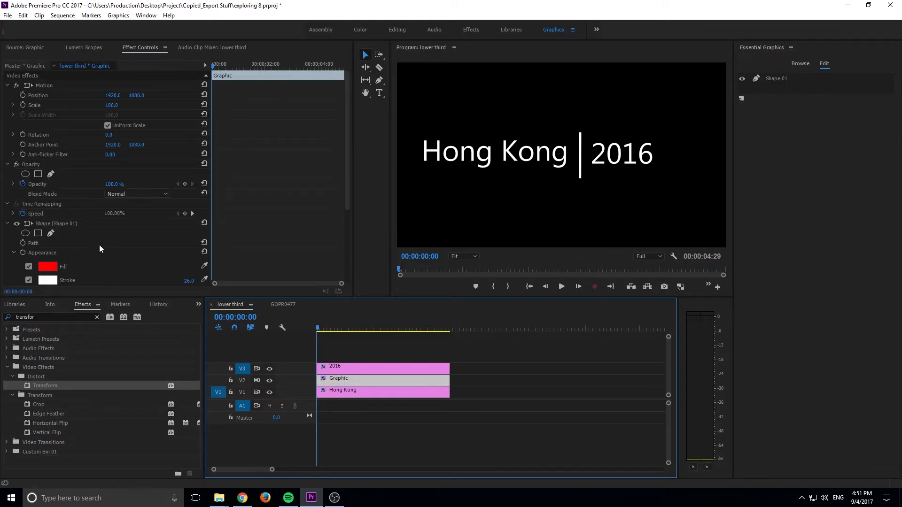
{"action": "scroll", "coordinate": [115, 204], "scroll_direction": "down", "scroll_amount": 3}
{"action": "scroll", "coordinate": [114, 208], "scroll_direction": "down", "scroll_amount": 3}
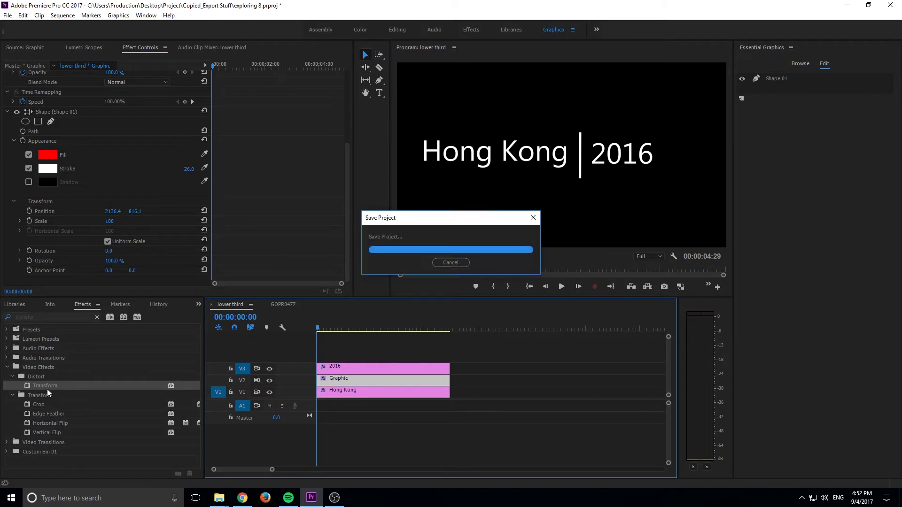
{"action": "left_click", "coordinate": [30, 220]}
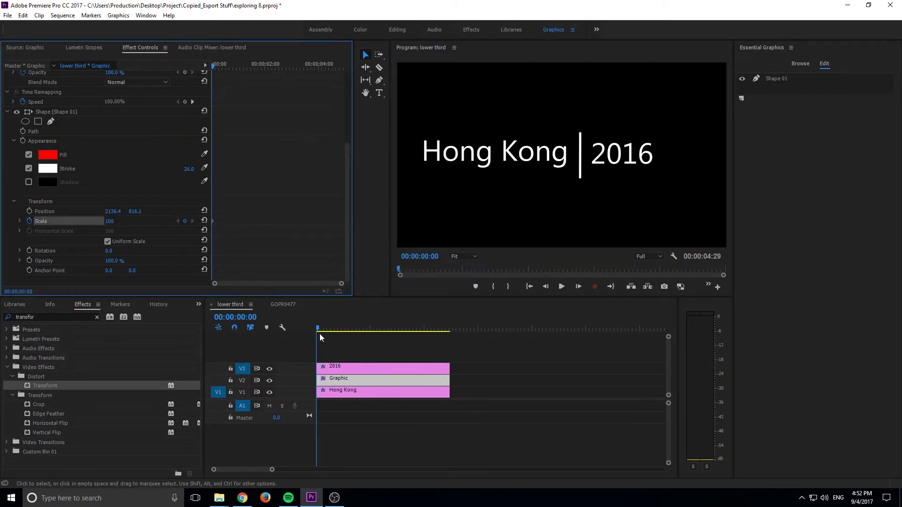
{"action": "left_click_drag", "start_coordinate": [319, 328], "coordinate": [328, 330]}
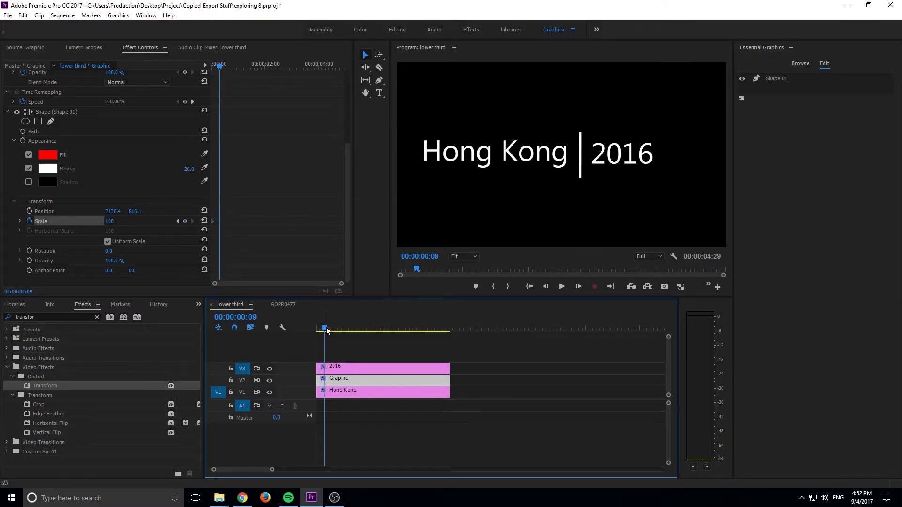
{"action": "left_click", "coordinate": [184, 223]}
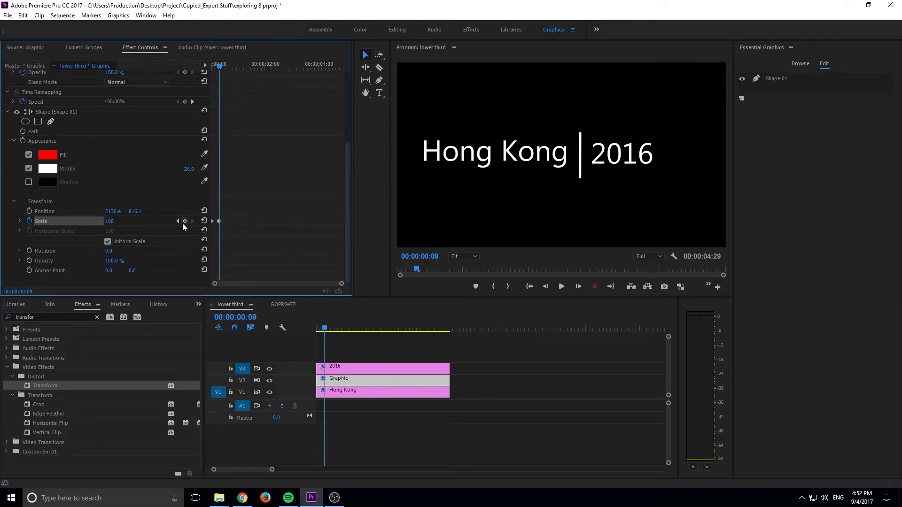
{"action": "double_click", "coordinate": [578, 287]}
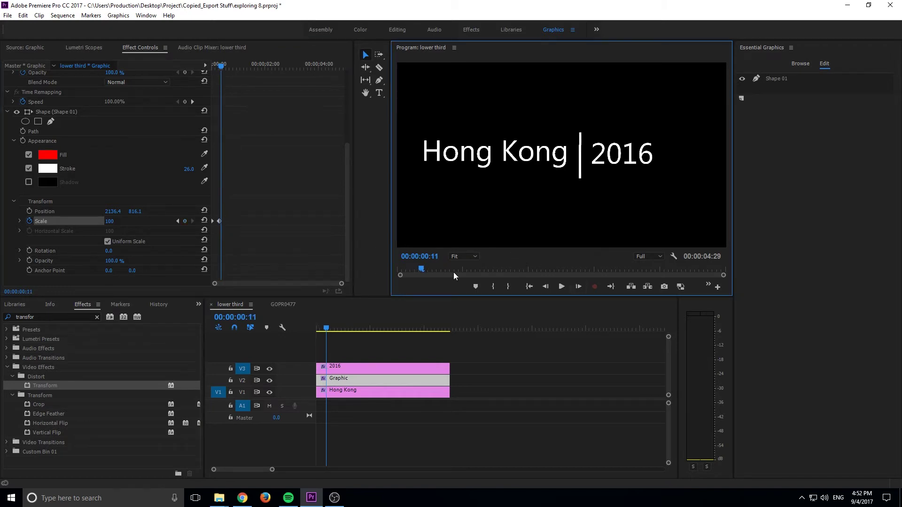
{"action": "double_click", "coordinate": [545, 288]}
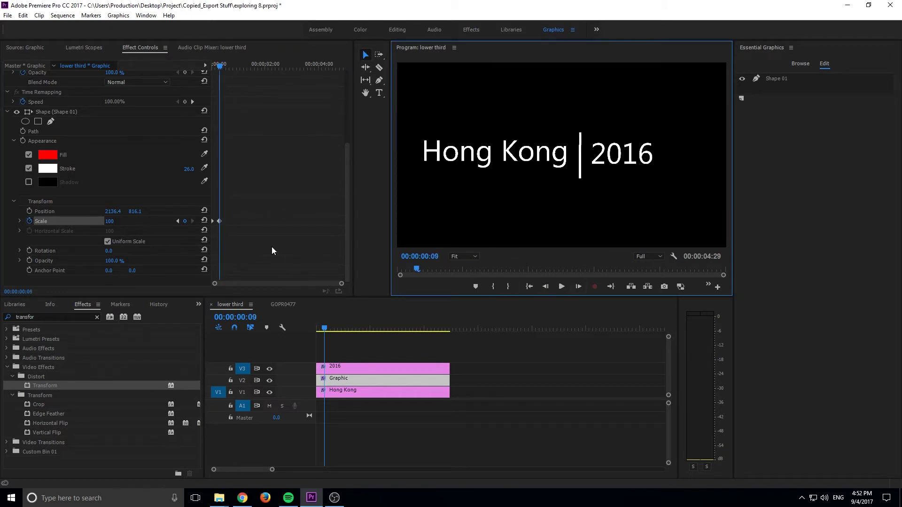
Try setting the vertical line's shape Scale to 0, and undo the change.
{"action": "left_click", "coordinate": [178, 223]}
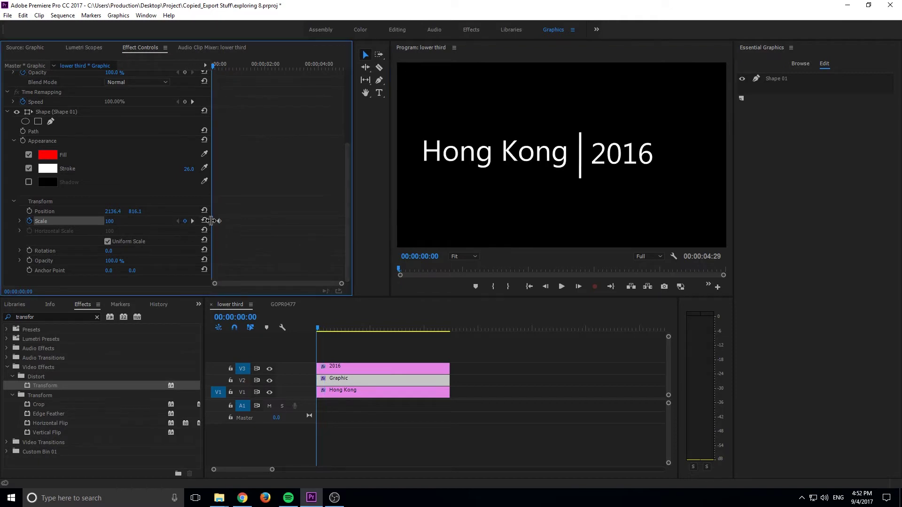
{"action": "left_click", "coordinate": [109, 222]}
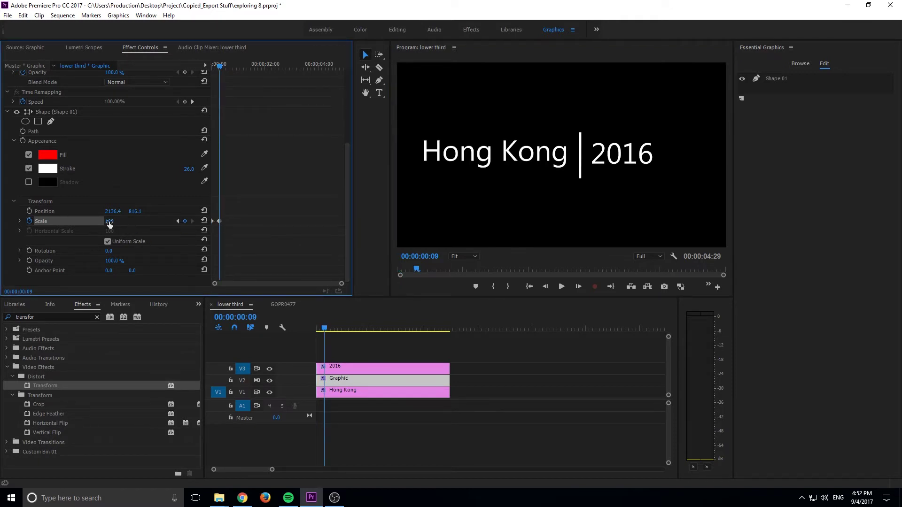
{"action": "type", "text": "0"}
{"action": "key", "text": "Return"}
{"action": "key", "text": "ctrl+z"}
Move the vertical line's anchor point to the line's middle and set its Scale to 0 at 00:00:00:09.
{"action": "left_click", "coordinate": [785, 79]}
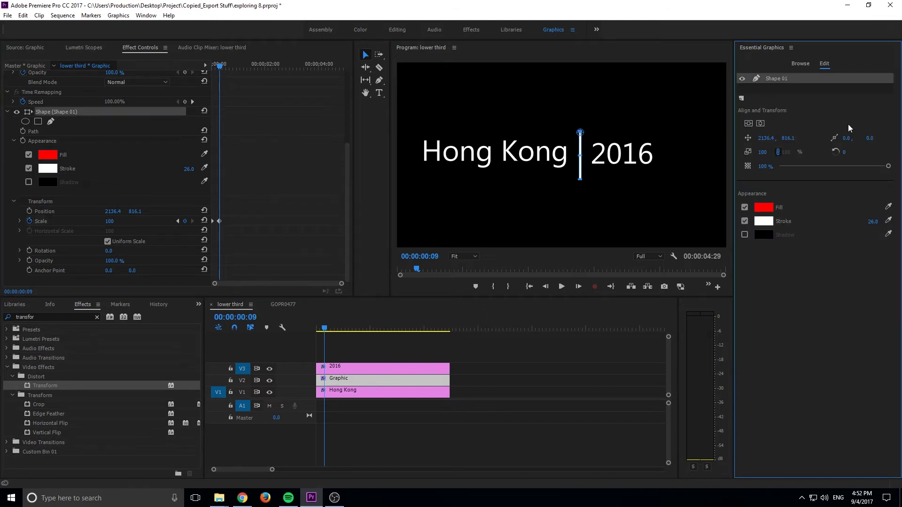
{"action": "left_click_drag", "start_coordinate": [580, 133], "coordinate": [580, 157]}
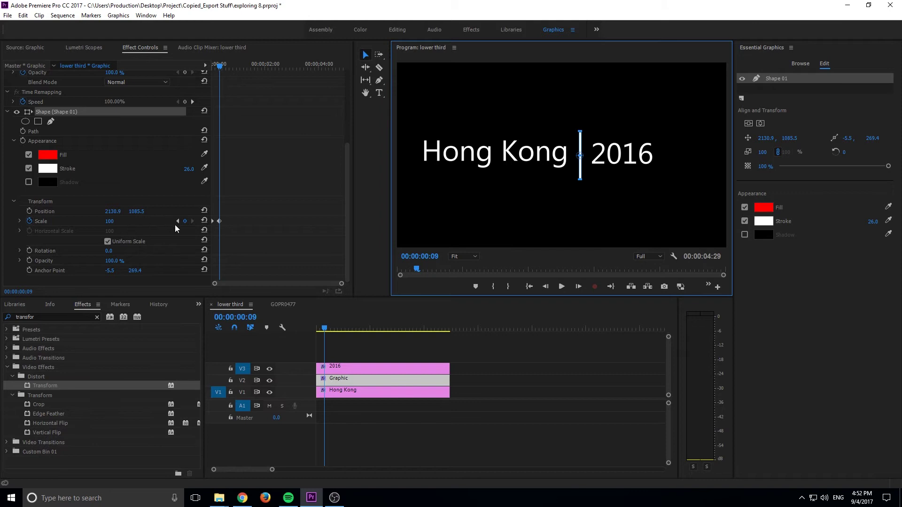
{"action": "left_click_drag", "start_coordinate": [109, 221], "coordinate": [70, 222]}
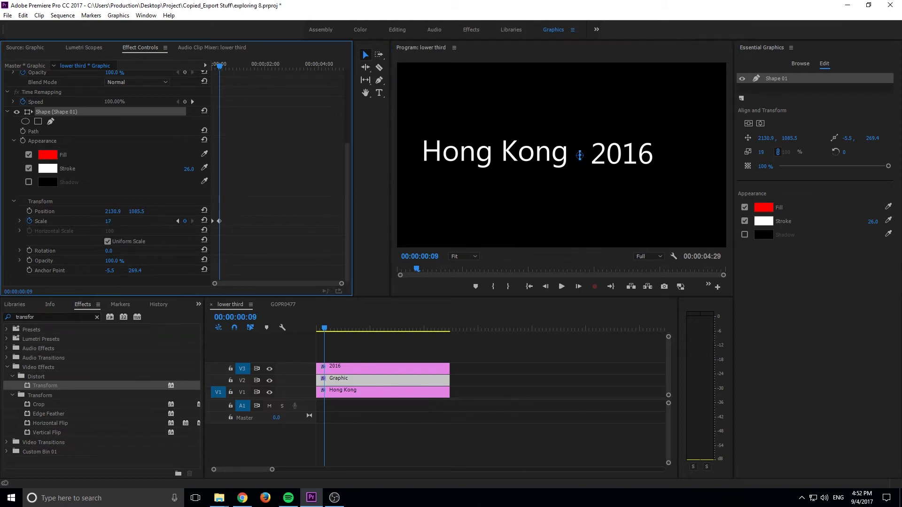
Add a Scale keyframe of 107 for the vertical line at 00:00:00:17.
{"action": "left_click", "coordinate": [579, 286]}
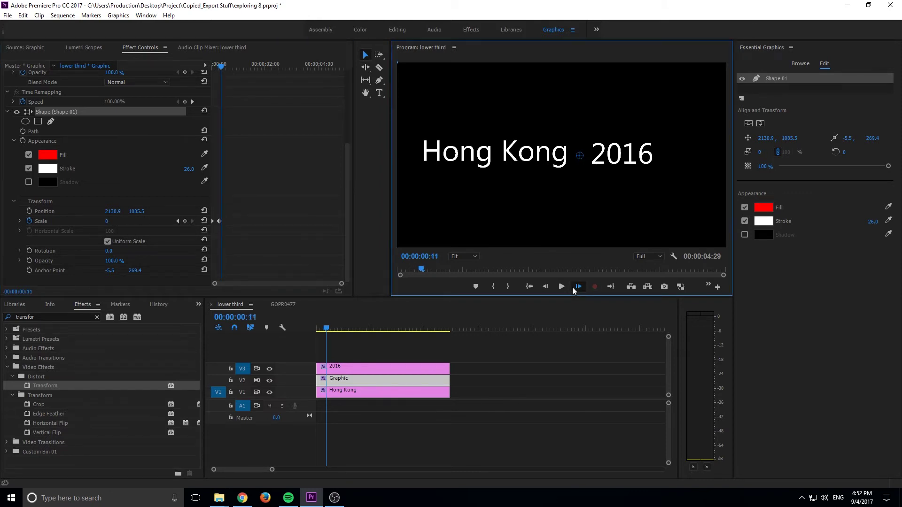
{"action": "left_click", "coordinate": [578, 286]}
{"action": "left_click", "coordinate": [579, 286]}
{"action": "left_click", "coordinate": [578, 287]}
{"action": "left_click", "coordinate": [579, 286]}
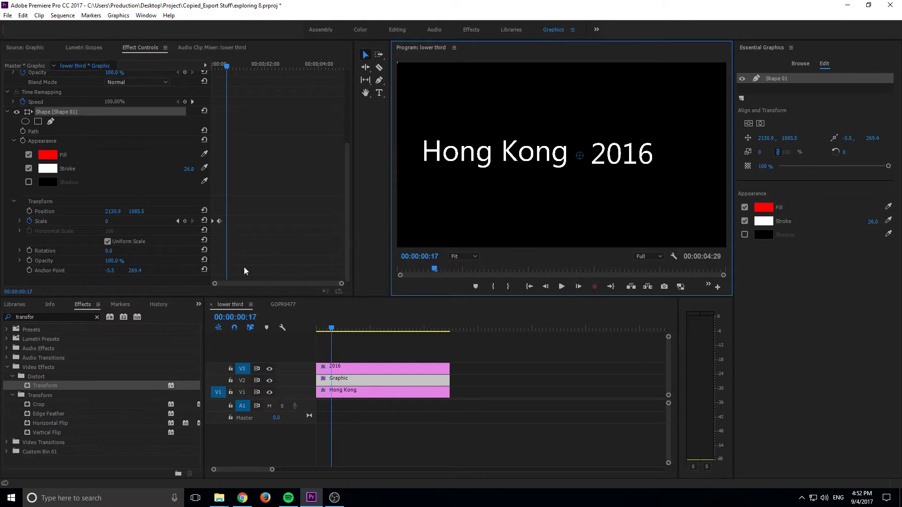
{"action": "left_click", "coordinate": [115, 222]}
{"action": "left_click_drag", "start_coordinate": [108, 221], "coordinate": [151, 221]}
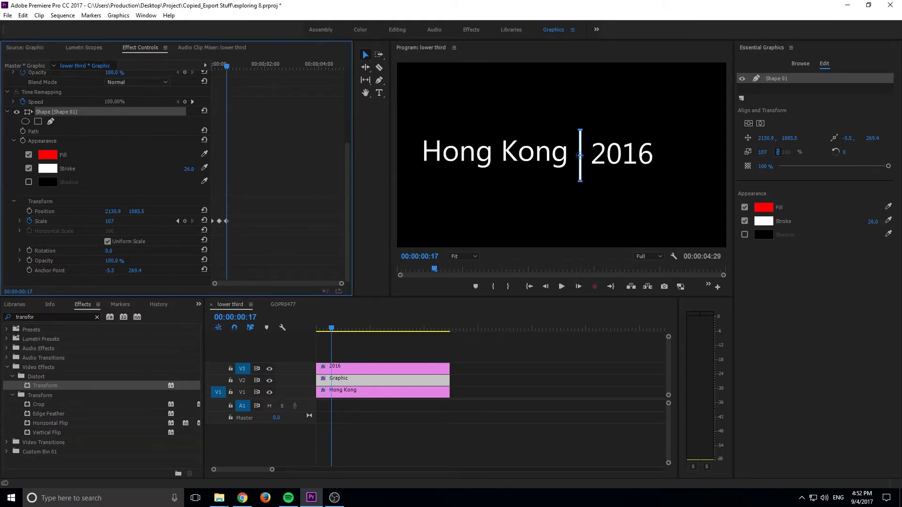
Add a Scale keyframe of 100 for the vertical line at 00:00:00:19, and leave the line's clip.
{"action": "left_click", "coordinate": [578, 287]}
{"action": "left_click", "coordinate": [578, 287]}
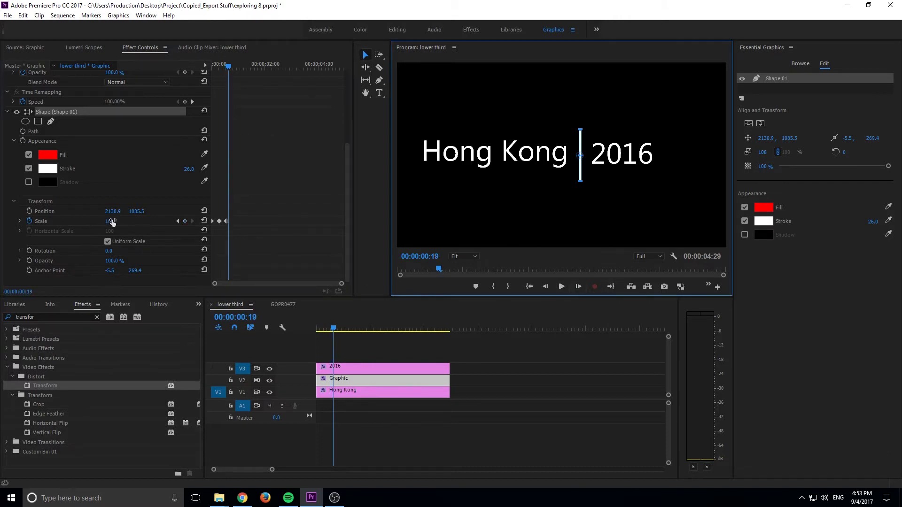
{"action": "left_click", "coordinate": [428, 370]}
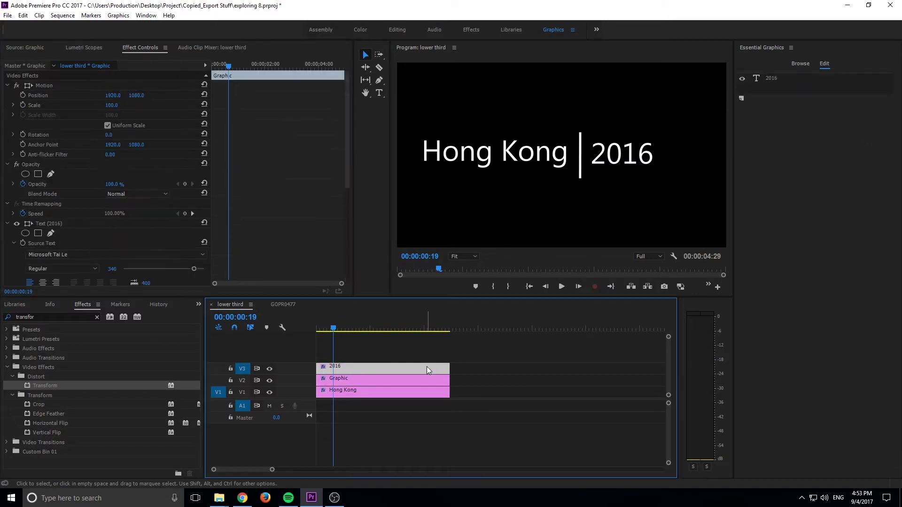
Delete the vertical line's first Scale keyframe at the sequence start.
{"action": "mouse_move", "coordinate": [336, 328]}
{"action": "left_mouse_down"}
{"action": "mouse_move", "coordinate": [310, 325]}
{"action": "mouse_move", "coordinate": [328, 326]}
{"action": "left_mouse_up"}
{"action": "scroll", "coordinate": [384, 331], "scroll_direction": "down", "scroll_amount": 2}
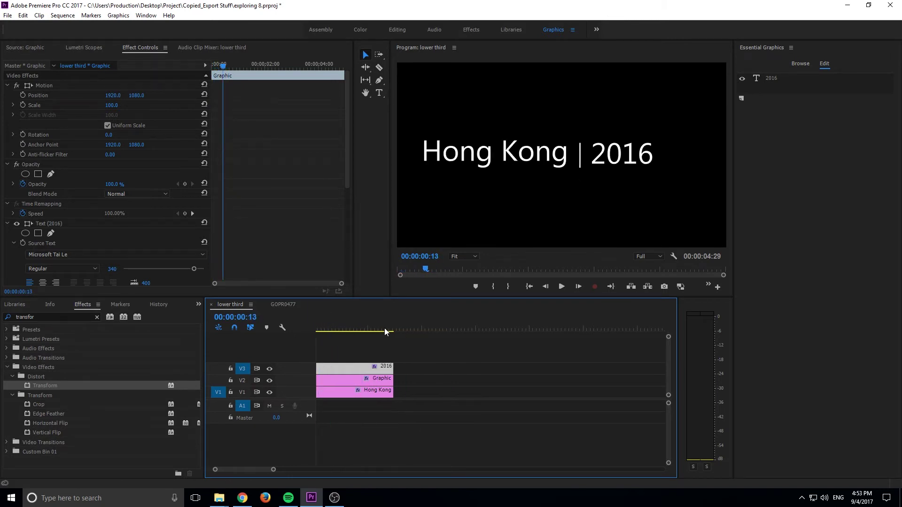
{"action": "scroll", "coordinate": [384, 335], "scroll_direction": "up", "scroll_amount": 2}
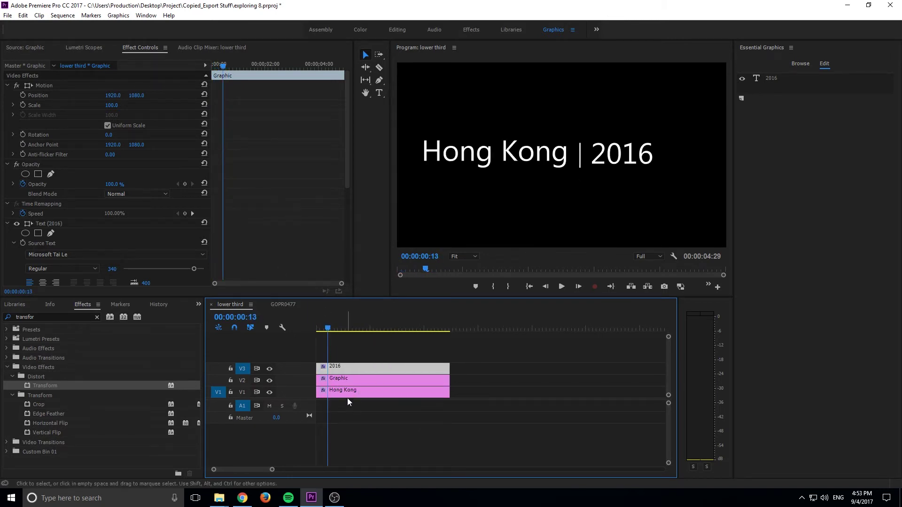
{"action": "left_click", "coordinate": [348, 381]}
{"action": "scroll", "coordinate": [239, 225], "scroll_direction": "down", "scroll_amount": 5}
{"action": "scroll", "coordinate": [230, 227], "scroll_direction": "down", "scroll_amount": 1}
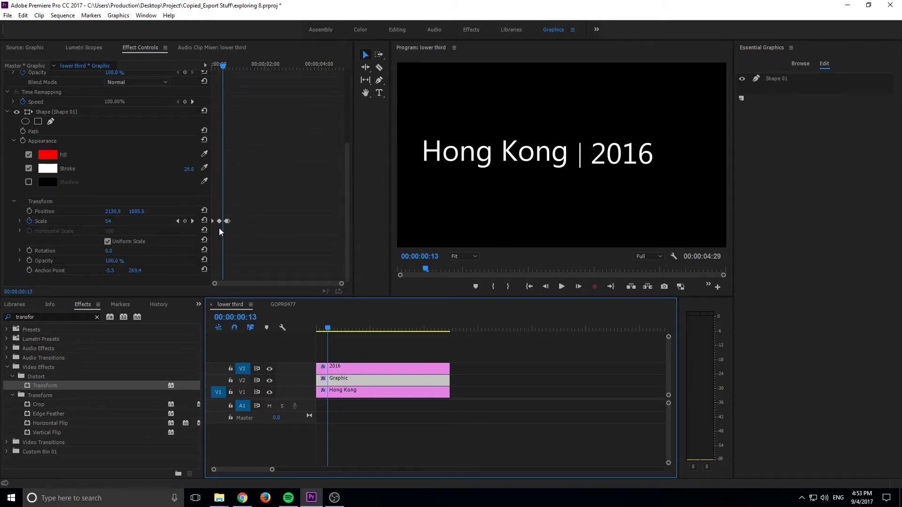
{"action": "left_click", "coordinate": [213, 222]}
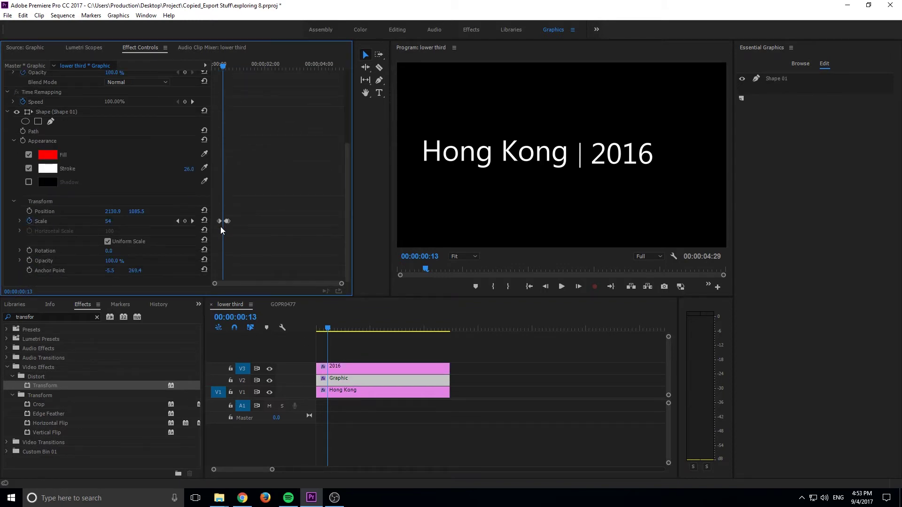
Play the sequence from the start twice to review the vertical line's scale animation.
{"action": "left_click", "coordinate": [328, 324]}
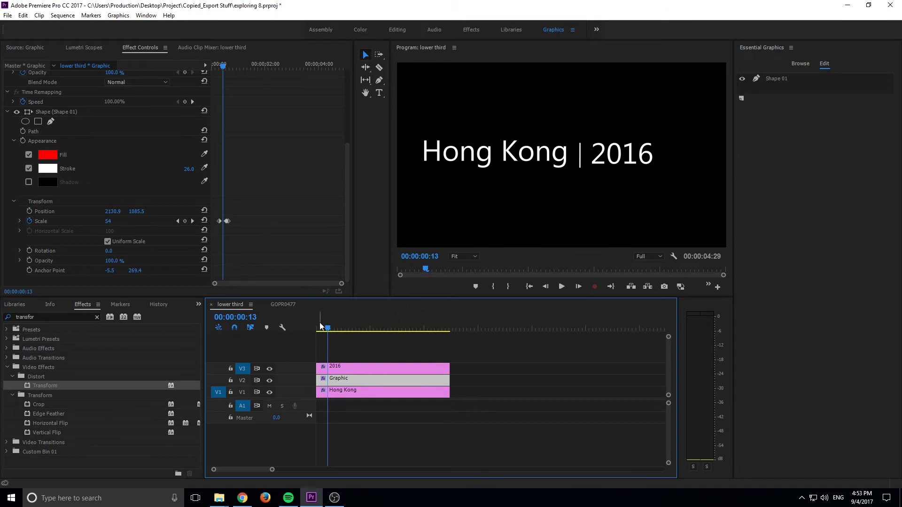
{"action": "key", "text": "Home"}
{"action": "key", "text": "space"}
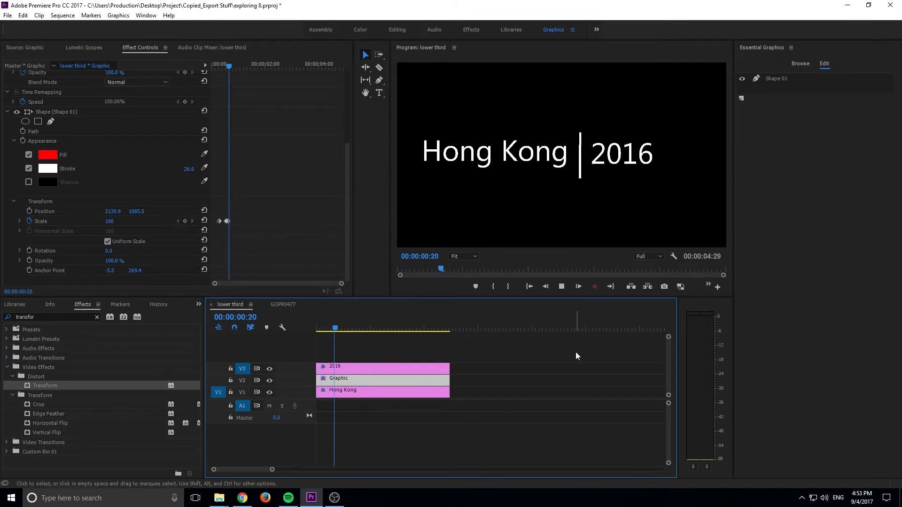
{"action": "left_click_drag", "start_coordinate": [342, 324], "coordinate": [286, 327]}
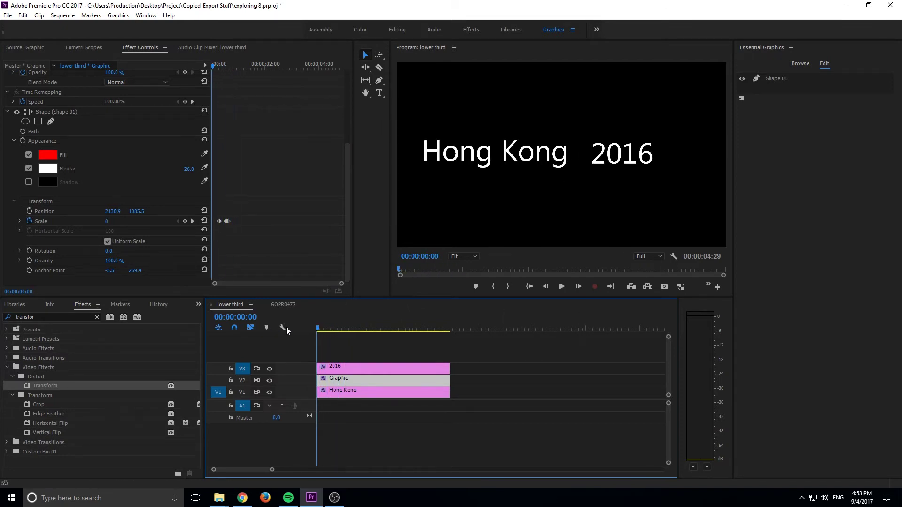
{"action": "key", "text": "space"}
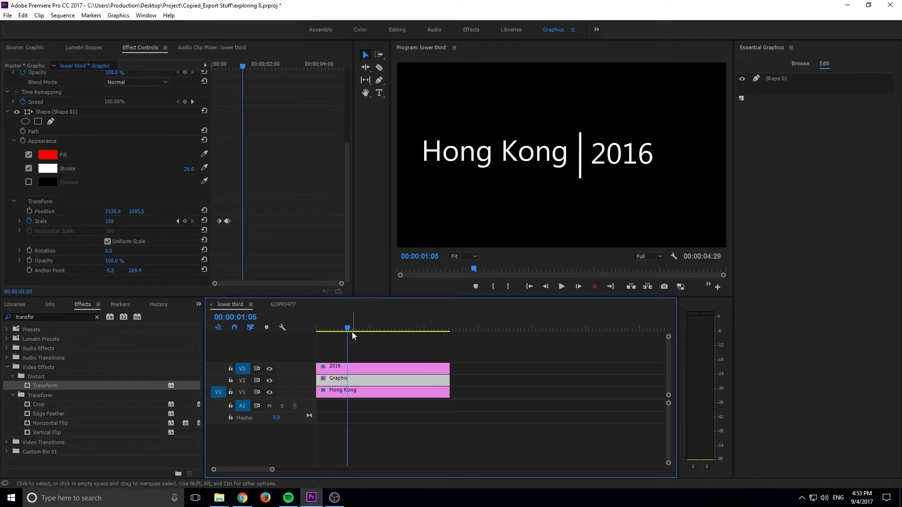
Select the "Hong Kong" text clip on V1 and set the playhead to 00:00:00:18, where the vertical line is nearly settled.
{"action": "left_click_drag", "start_coordinate": [352, 331], "coordinate": [336, 320]}
{"action": "left_click", "coordinate": [350, 393]}
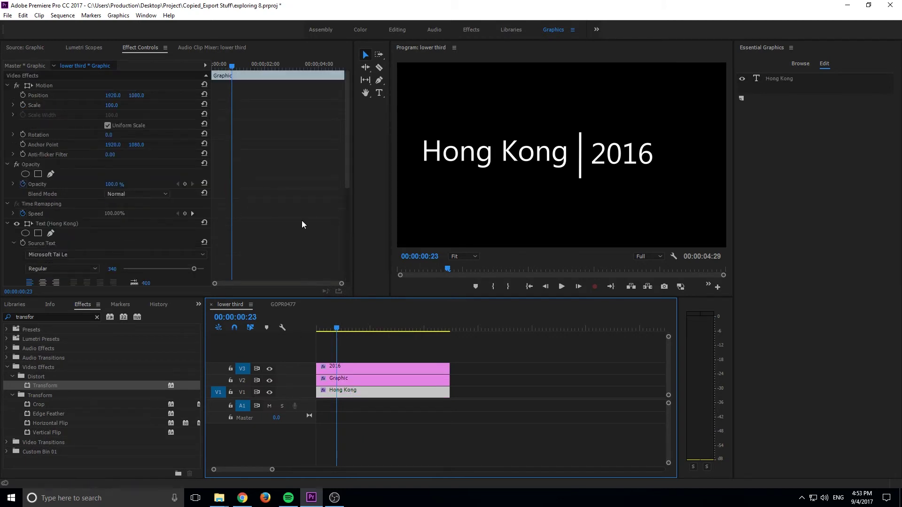
{"action": "scroll", "coordinate": [298, 225], "scroll_direction": "up", "scroll_amount": 3}
{"action": "left_click", "coordinate": [545, 286]}
{"action": "left_click", "coordinate": [545, 286]}
{"action": "left_click", "coordinate": [545, 286]}
{"action": "left_click", "coordinate": [545, 286]}
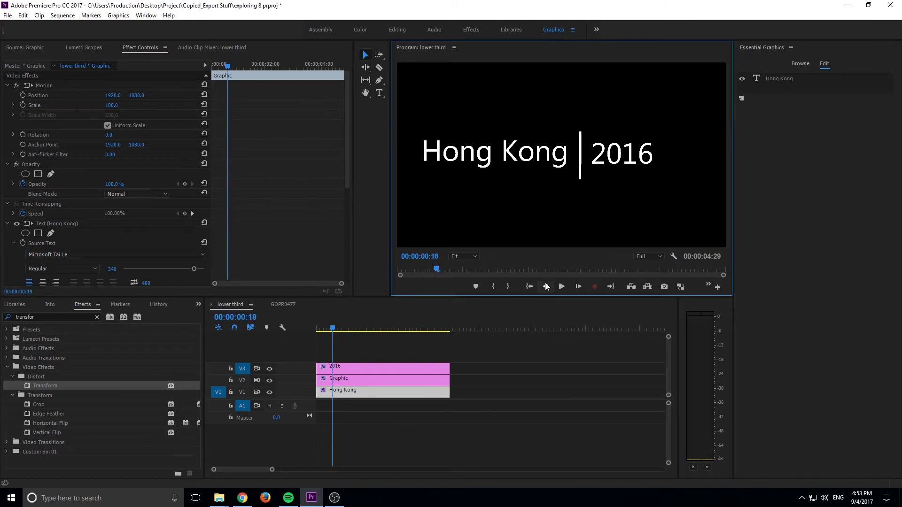
{"action": "left_click", "coordinate": [545, 286]}
{"action": "left_click", "coordinate": [545, 286]}
{"action": "left_click", "coordinate": [545, 286]}
{"action": "left_click", "coordinate": [545, 287]}
{"action": "left_click", "coordinate": [579, 286]}
{"action": "left_click", "coordinate": [579, 286]}
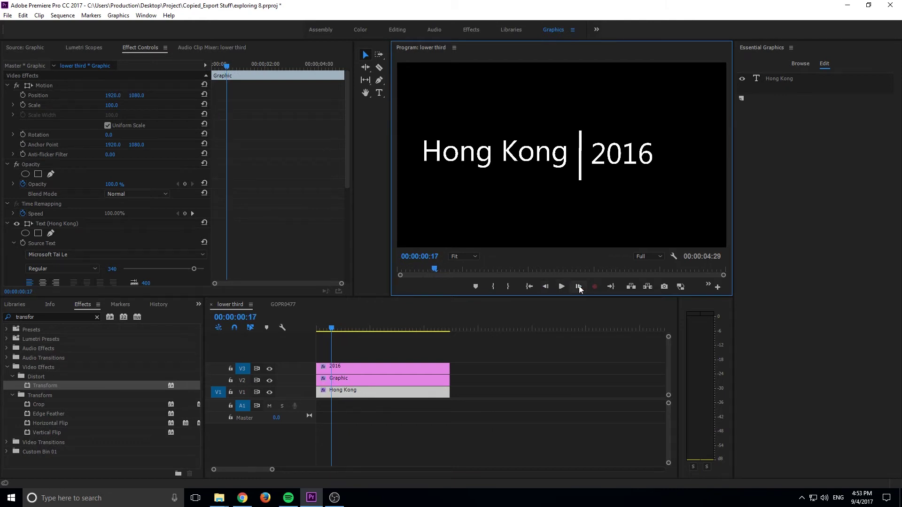
{"action": "left_click", "coordinate": [579, 285]}
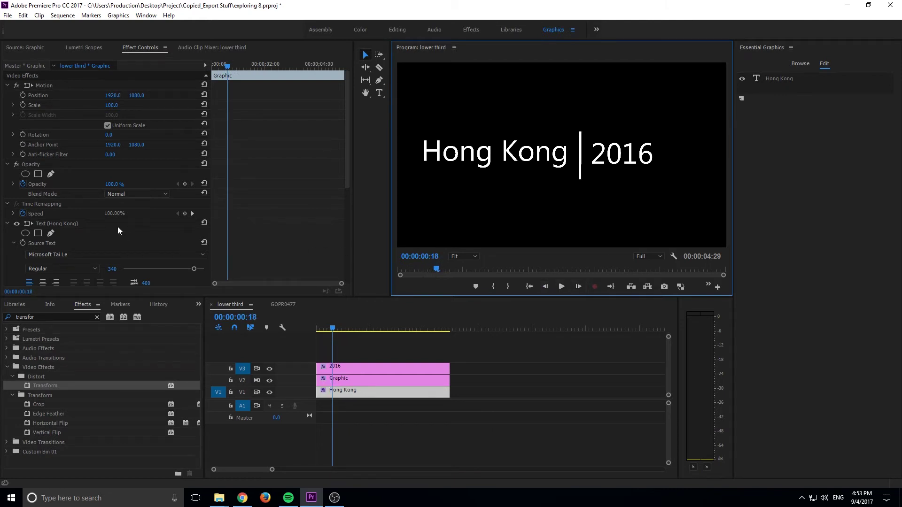
Add a rectangular mask to the "Hong Kong" text and fit it around all the words, ending at the vertical line.
{"action": "scroll", "coordinate": [118, 227], "scroll_direction": "down", "scroll_amount": 5}
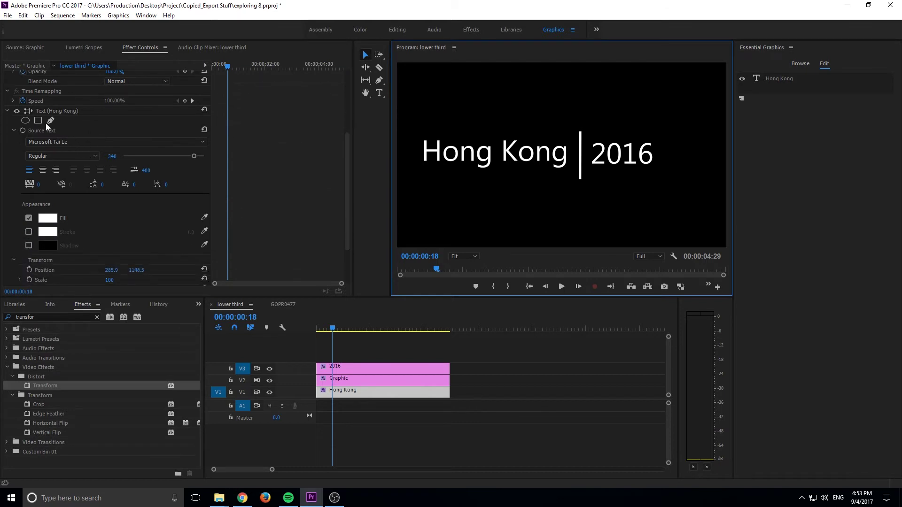
{"action": "left_click", "coordinate": [37, 120]}
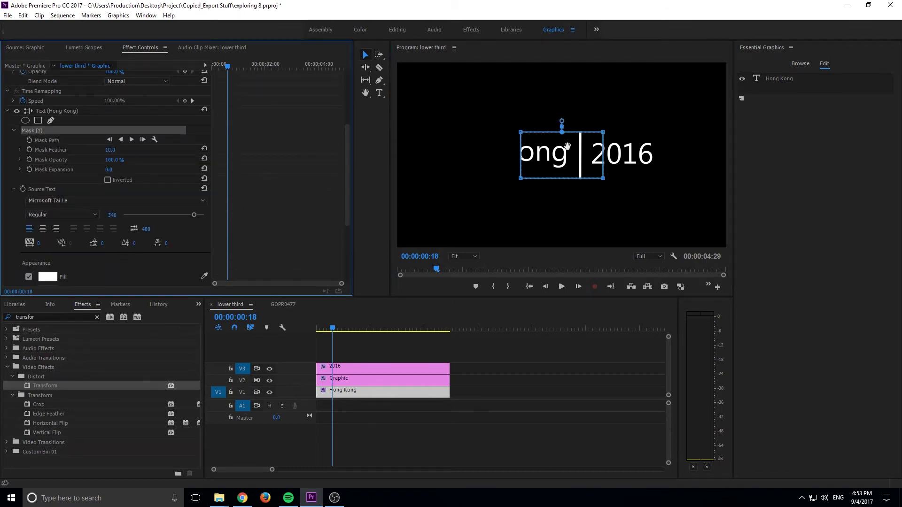
{"action": "left_click_drag", "start_coordinate": [567, 147], "coordinate": [544, 155]}
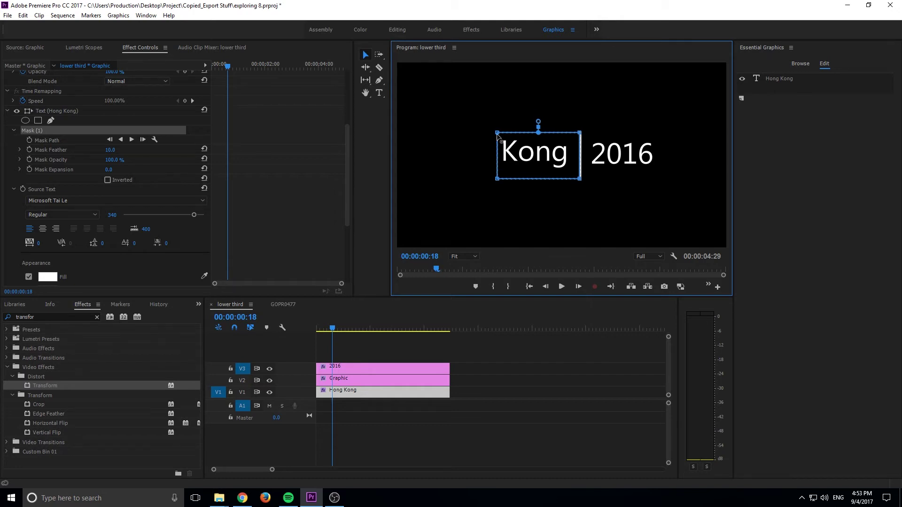
{"action": "left_click_drag", "start_coordinate": [498, 133], "coordinate": [417, 133]}
{"action": "left_click_drag", "start_coordinate": [496, 178], "coordinate": [416, 179]}
Keyframe the "Hong Kong" text's Position to slide from X 2156.9 at 00:00:00:18 to X 285.9 at about 00:00:00:28.
{"action": "scroll", "coordinate": [236, 209], "scroll_direction": "down", "scroll_amount": 5}
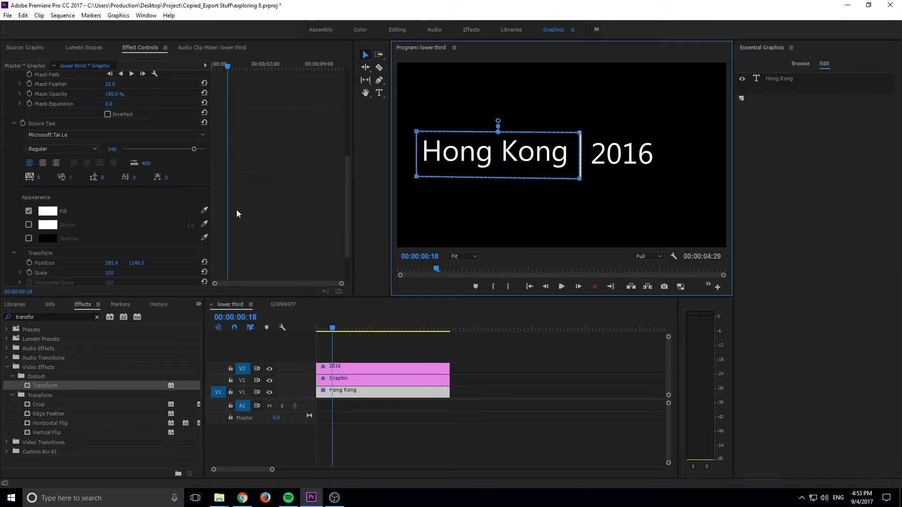
{"action": "scroll", "coordinate": [235, 210], "scroll_direction": "up", "scroll_amount": 8}
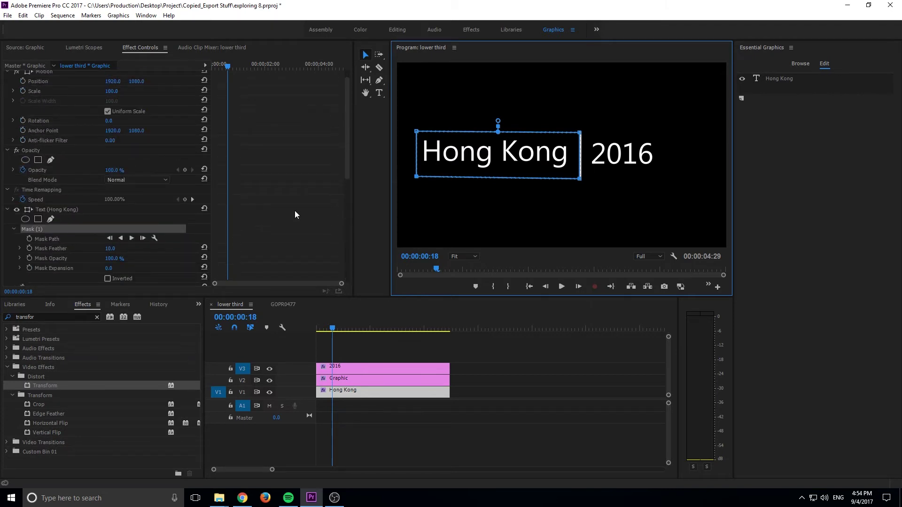
{"action": "scroll", "coordinate": [288, 215], "scroll_direction": "down", "scroll_amount": 6}
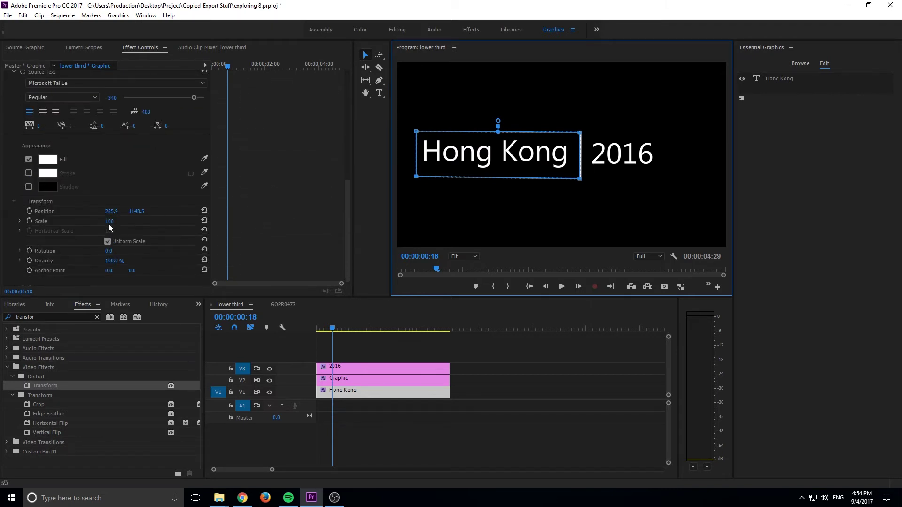
{"action": "left_click", "coordinate": [31, 211]}
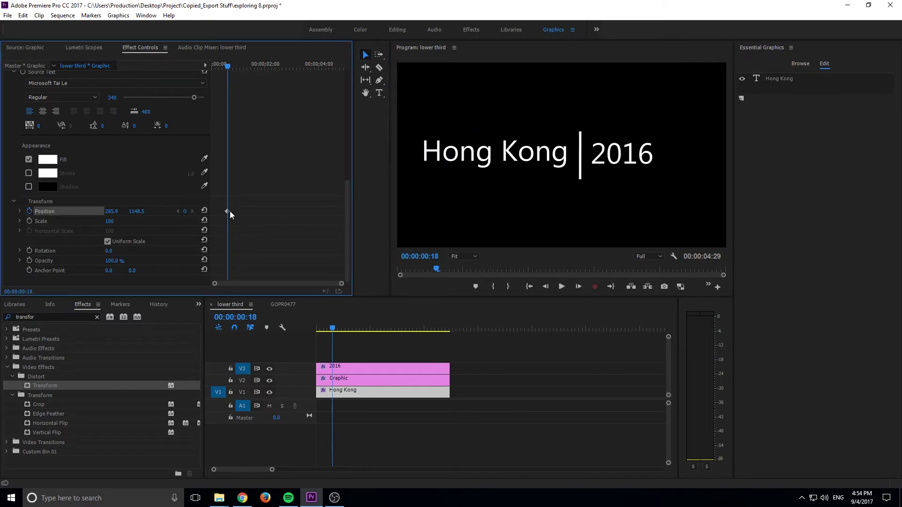
{"action": "left_click_drag", "start_coordinate": [228, 211], "coordinate": [247, 210]}
{"action": "left_click_drag", "start_coordinate": [117, 214], "coordinate": [405, 214]}
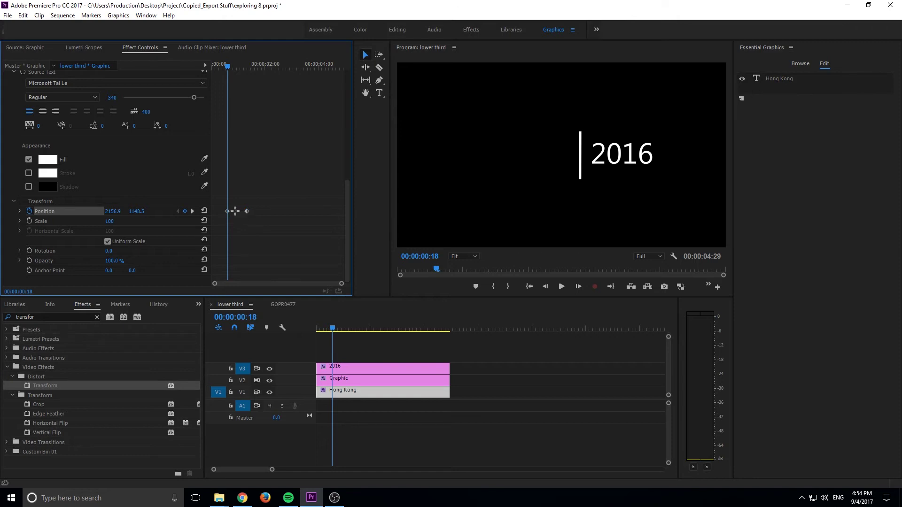
{"action": "left_click_drag", "start_coordinate": [246, 212], "coordinate": [237, 213]}
Step through and play back the "Hong Kong" text's slide-in from behind the vertical line.
{"action": "left_click", "coordinate": [580, 286]}
{"action": "key", "text": "Right"}
{"action": "key", "text": "Right"}
{"action": "key", "text": "Right"}
{"action": "key", "text": "Right"}
{"action": "key", "text": "Right"}
{"action": "key", "text": "Right"}
{"action": "key", "text": "Right"}
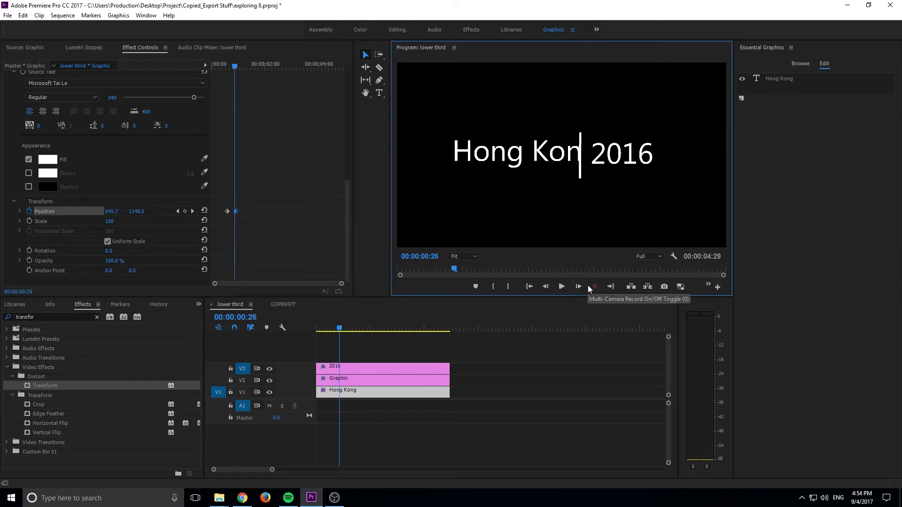
{"action": "left_click", "coordinate": [579, 286]}
{"action": "left_click", "coordinate": [579, 286]}
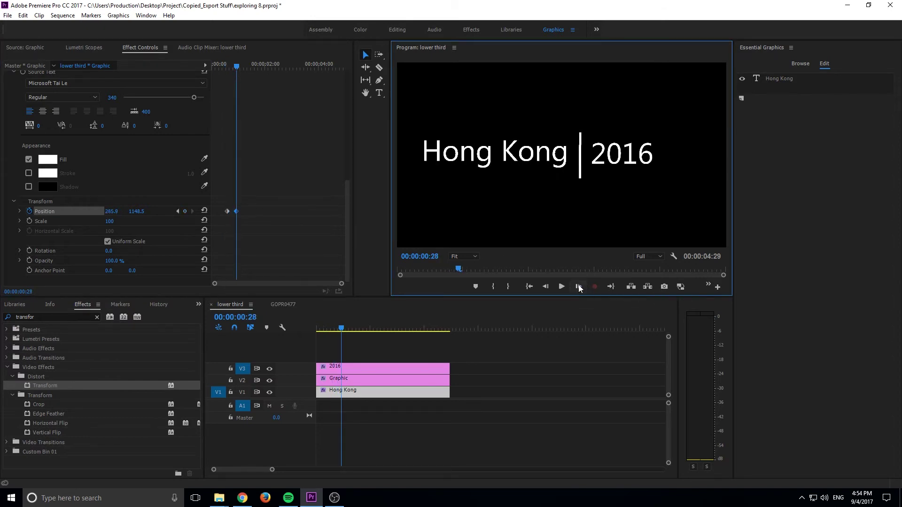
{"action": "left_click", "coordinate": [579, 286]}
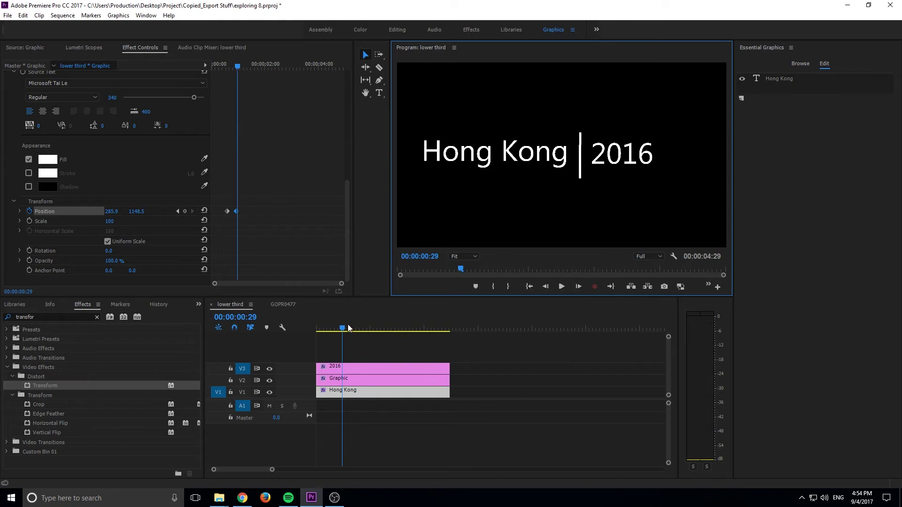
{"action": "left_click_drag", "start_coordinate": [348, 328], "coordinate": [277, 338]}
{"action": "key", "text": "space"}
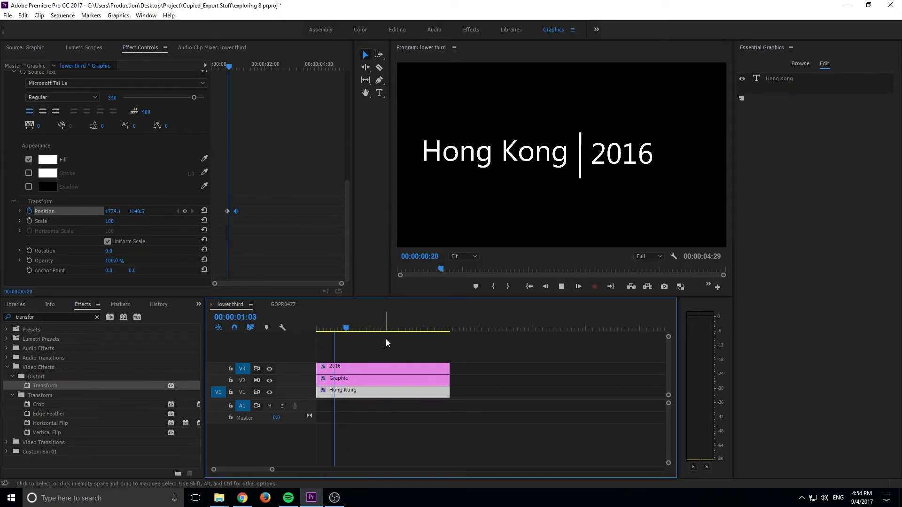
{"action": "mouse_move", "coordinate": [354, 328]}
{"action": "left_mouse_down"}
{"action": "mouse_move", "coordinate": [300, 332]}
{"action": "mouse_move", "coordinate": [357, 331]}
{"action": "mouse_move", "coordinate": [303, 320]}
{"action": "mouse_move", "coordinate": [350, 331]}
{"action": "mouse_move", "coordinate": [311, 332]}
{"action": "mouse_move", "coordinate": [343, 330]}
{"action": "left_mouse_up"}
{"action": "key", "text": "space"}
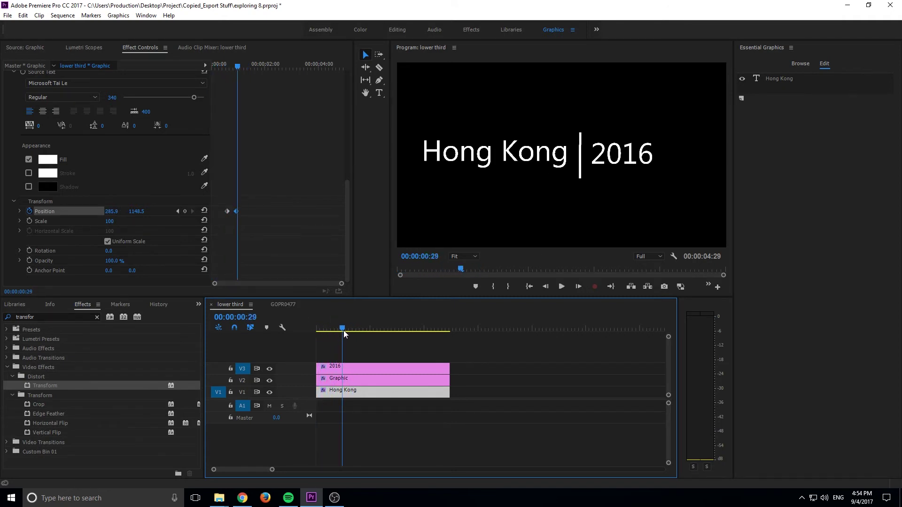
Ease both Position keyframes of the "Hong Kong" text, applying Ease In to the ending one, and play back the slide.
{"action": "right_click", "coordinate": [237, 213]}
{"action": "mouse_move", "coordinate": [277, 288]}
{"action": "left_click", "coordinate": [383, 342]}
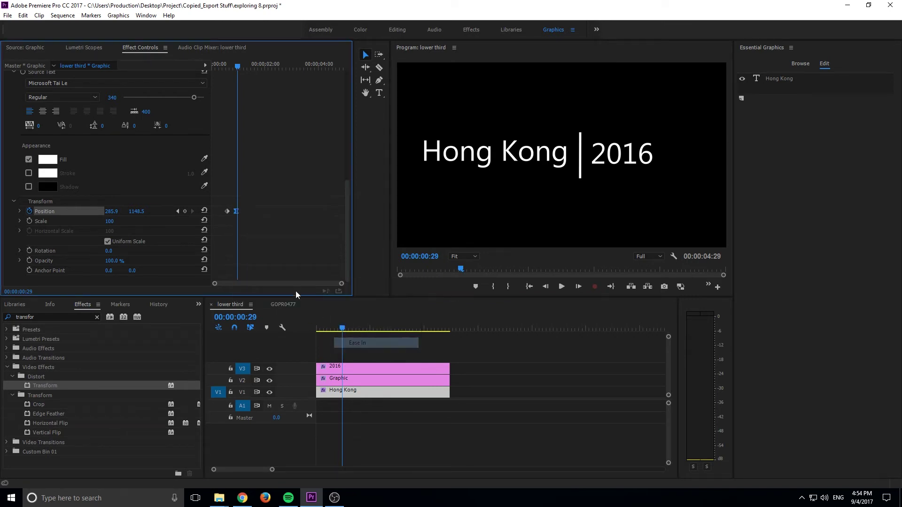
{"action": "right_click", "coordinate": [226, 212]}
{"action": "mouse_move", "coordinate": [263, 291]}
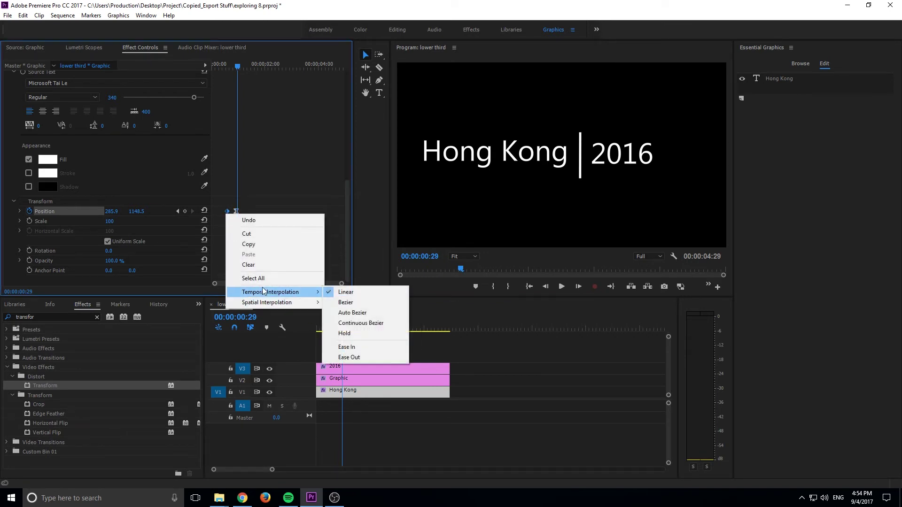
{"action": "left_click", "coordinate": [360, 349]}
{"action": "left_click_drag", "start_coordinate": [346, 329], "coordinate": [277, 323]}
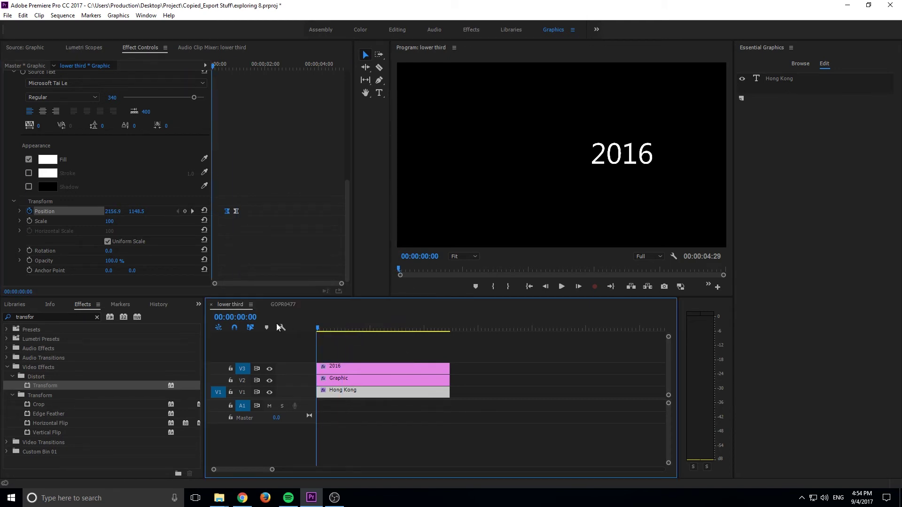
{"action": "key", "text": "space"}
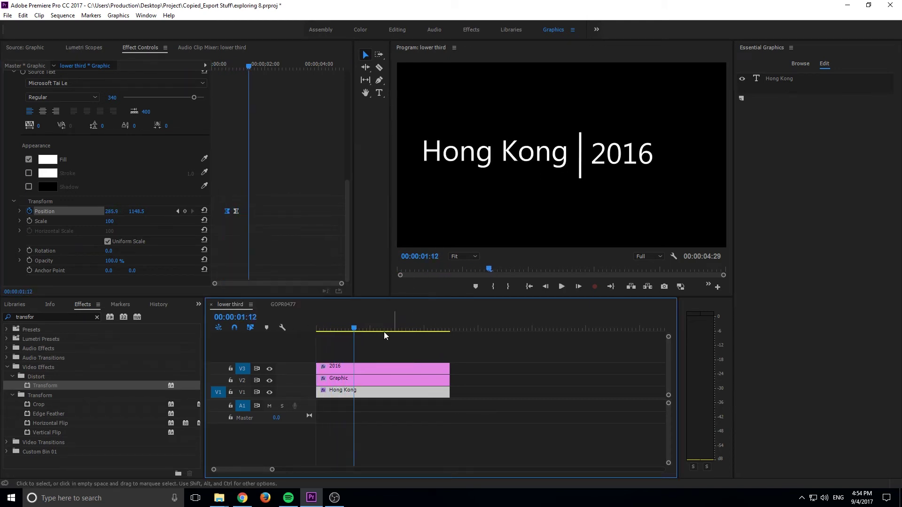
{"action": "mouse_move", "coordinate": [350, 328]}
{"action": "left_mouse_down"}
{"action": "mouse_move", "coordinate": [328, 328]}
{"action": "mouse_move", "coordinate": [354, 331]}
{"action": "left_mouse_up"}
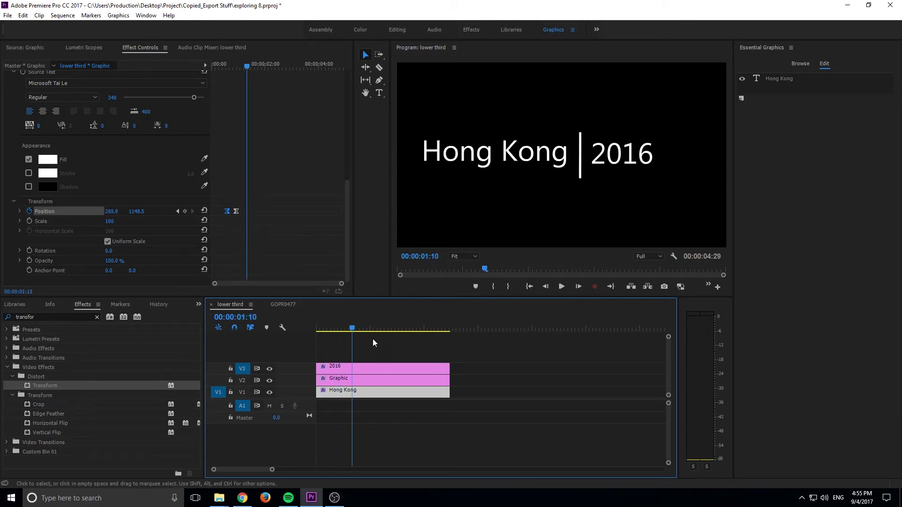
Set the playhead to the "Hong Kong" text's first Position keyframe at 00:00:00:18 and select the "2016" text clip on V3.
{"action": "left_click", "coordinate": [342, 368]}
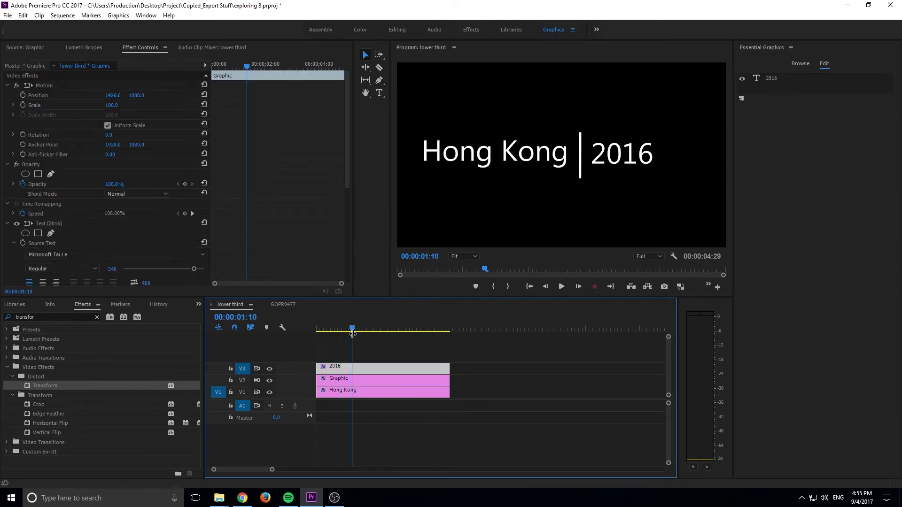
{"action": "left_click", "coordinate": [351, 393]}
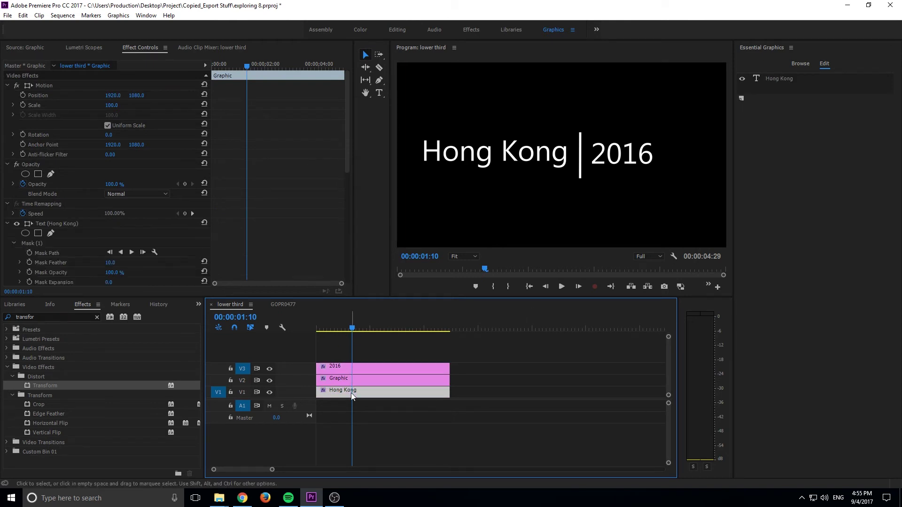
{"action": "scroll", "coordinate": [258, 233], "scroll_direction": "down", "scroll_amount": 10}
{"action": "scroll", "coordinate": [276, 215], "scroll_direction": "down", "scroll_amount": 2}
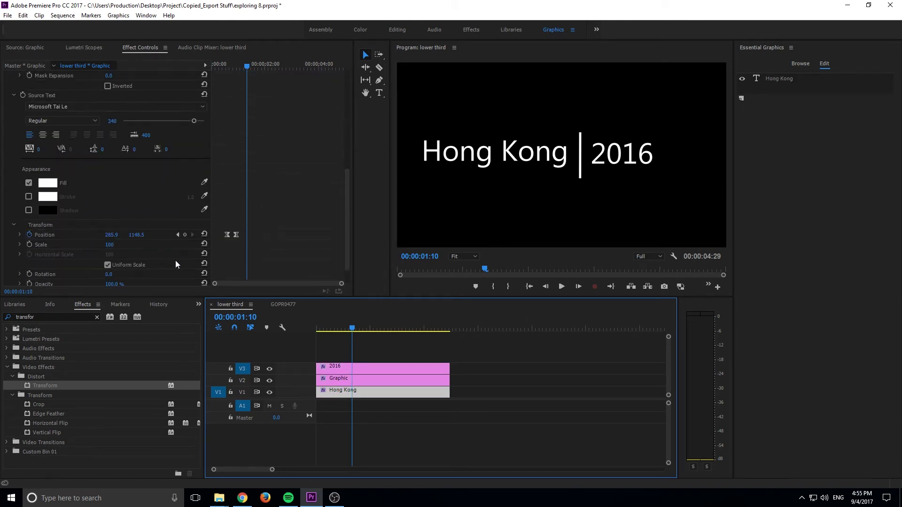
{"action": "left_click", "coordinate": [178, 235]}
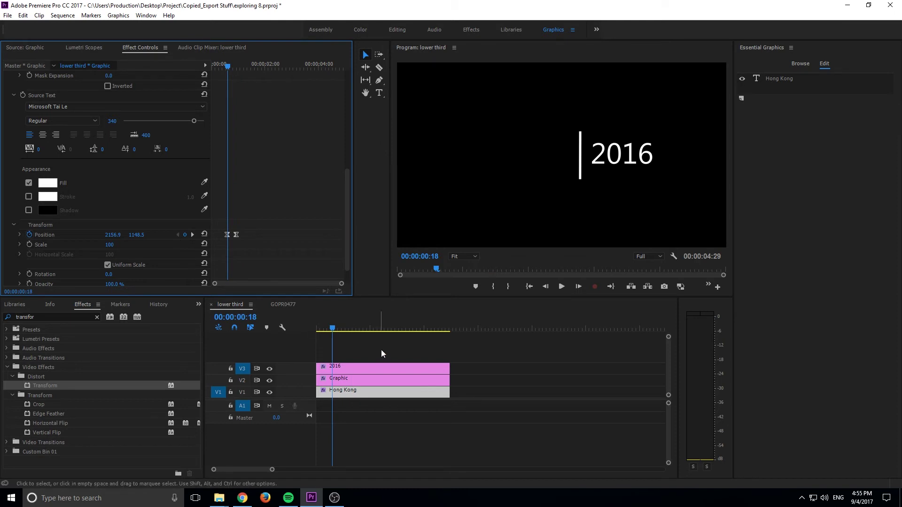
{"action": "left_click", "coordinate": [364, 365]}
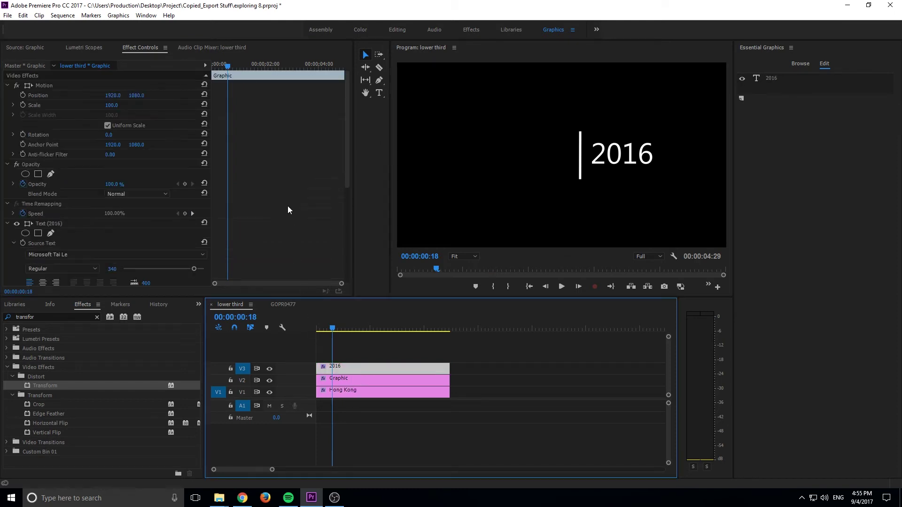
{"action": "scroll", "coordinate": [287, 206], "scroll_direction": "down", "scroll_amount": 3}
{"action": "scroll", "coordinate": [288, 207], "scroll_direction": "down", "scroll_amount": 5}
{"action": "scroll", "coordinate": [234, 216], "scroll_direction": "down", "scroll_amount": 2}
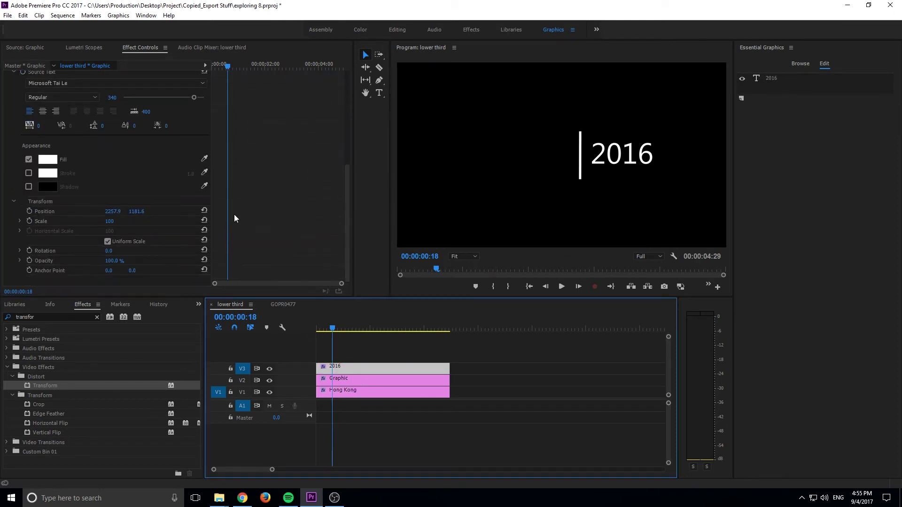
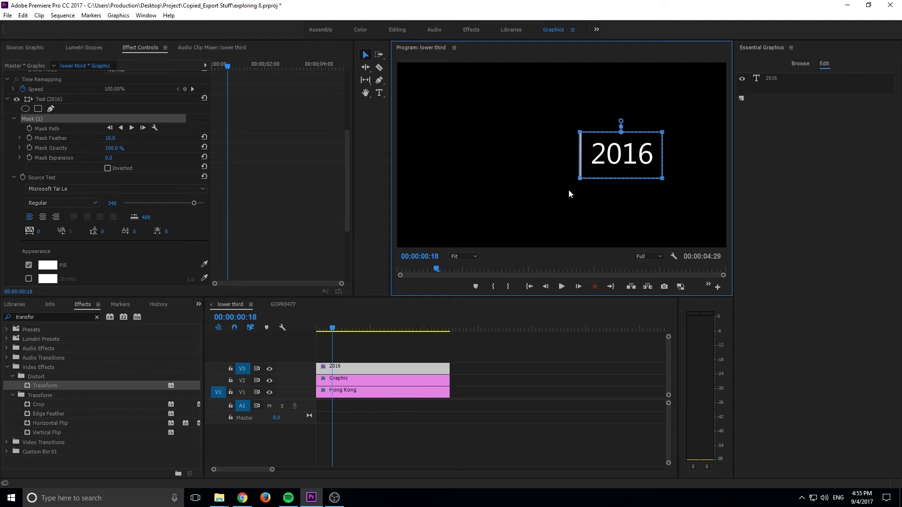
Keyframe the "2016" text's Position to slide from X 668.9 at 00:00:00:18 to X 2257.9 about half a second later in the clip.
{"action": "scroll", "coordinate": [171, 227], "scroll_direction": "down", "scroll_amount": 5}
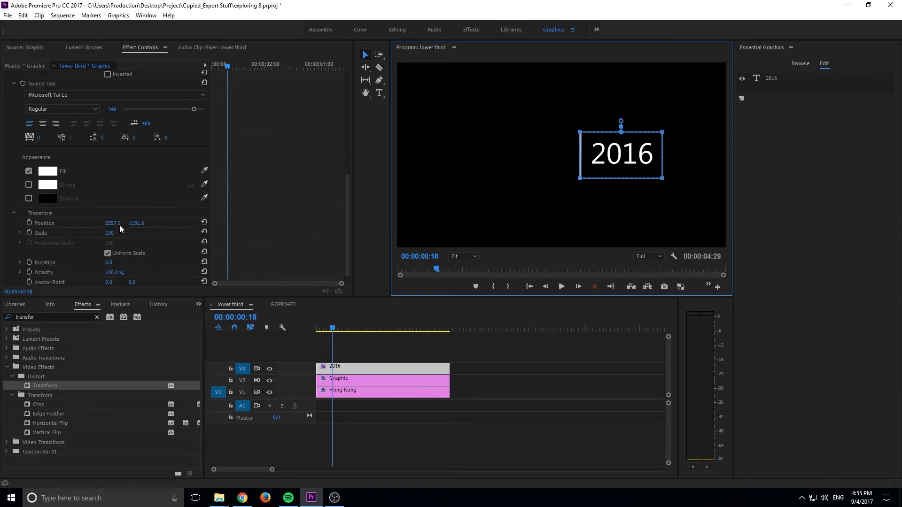
{"action": "left_click", "coordinate": [29, 223]}
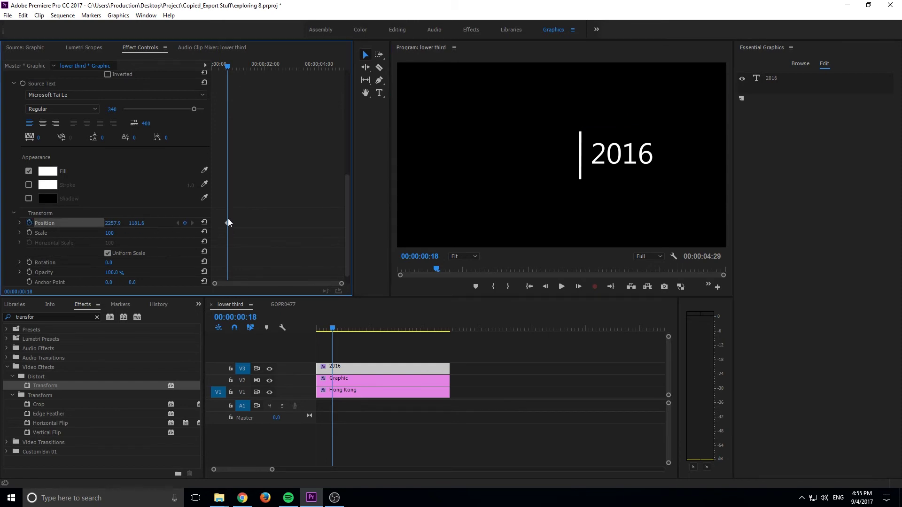
{"action": "left_click_drag", "start_coordinate": [229, 223], "coordinate": [243, 222]}
{"action": "left_click_drag", "start_coordinate": [113, 223], "coordinate": [28, 222]}
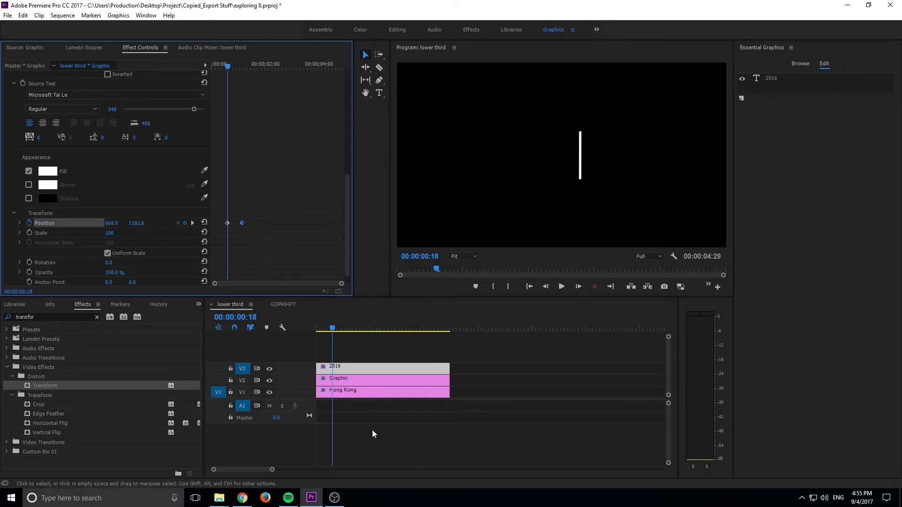
Align the "2016" text's ending Position keyframe with the "Hong Kong" text's ending keyframe at 00:00:00:27.
{"action": "left_click", "coordinate": [354, 393]}
{"action": "scroll", "coordinate": [282, 237], "scroll_direction": "down", "scroll_amount": 3}
{"action": "scroll", "coordinate": [281, 237], "scroll_direction": "down", "scroll_amount": 4}
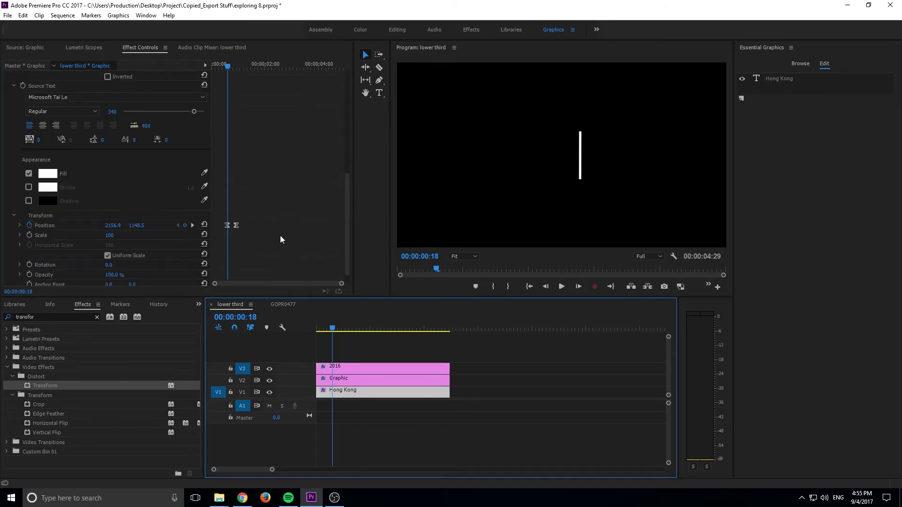
{"action": "left_click", "coordinate": [192, 225]}
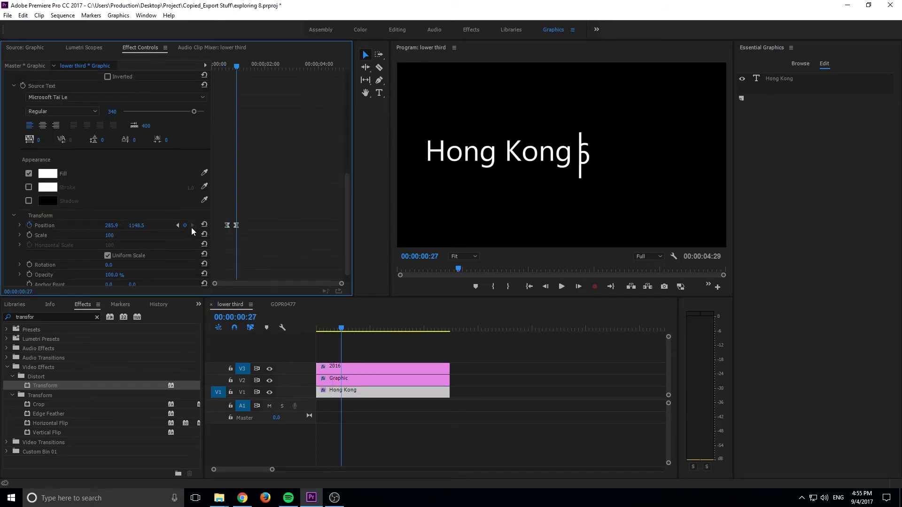
{"action": "left_click", "coordinate": [343, 366]}
{"action": "scroll", "coordinate": [272, 226], "scroll_direction": "down", "scroll_amount": 3}
{"action": "scroll", "coordinate": [272, 221], "scroll_direction": "down", "scroll_amount": 5}
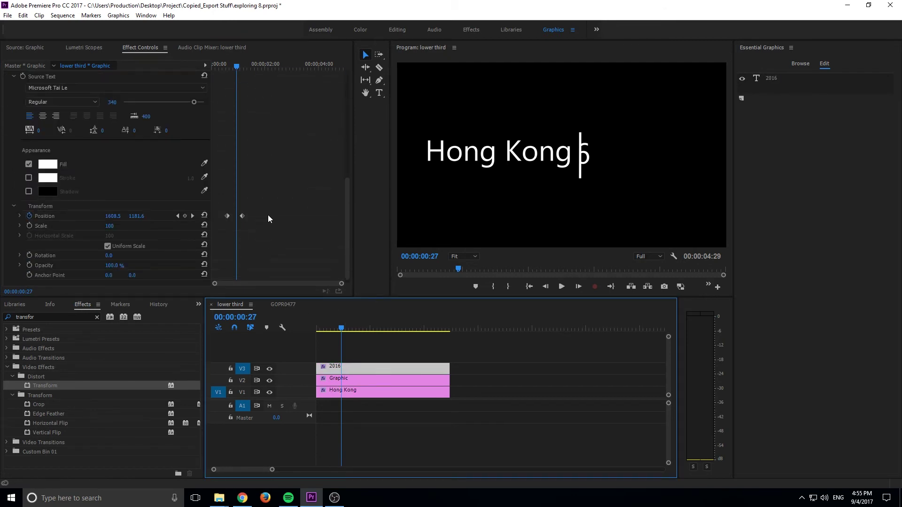
{"action": "left_click_drag", "start_coordinate": [241, 217], "coordinate": [238, 217]}
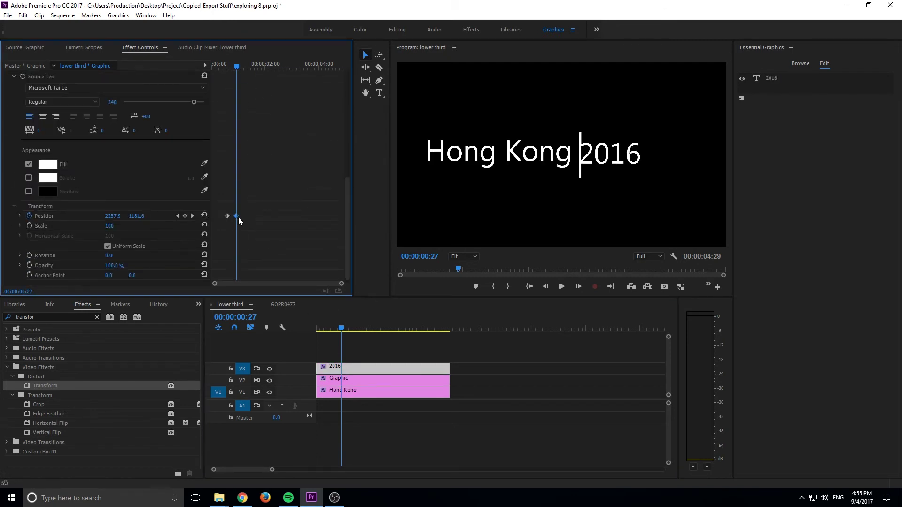
Play back the title from the start to check both texts sliding out from the vertical line together.
{"action": "left_click", "coordinate": [339, 328]}
{"action": "key", "text": "Home"}
{"action": "key", "text": "space"}
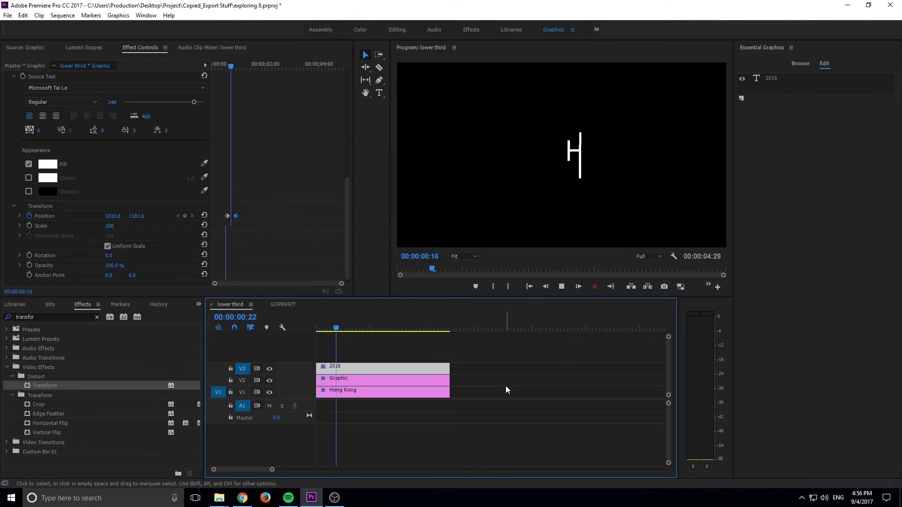
{"action": "mouse_move", "coordinate": [341, 328]}
{"action": "left_mouse_down"}
{"action": "mouse_move", "coordinate": [356, 328]}
{"action": "mouse_move", "coordinate": [308, 325]}
{"action": "mouse_move", "coordinate": [352, 325]}
{"action": "left_mouse_up"}
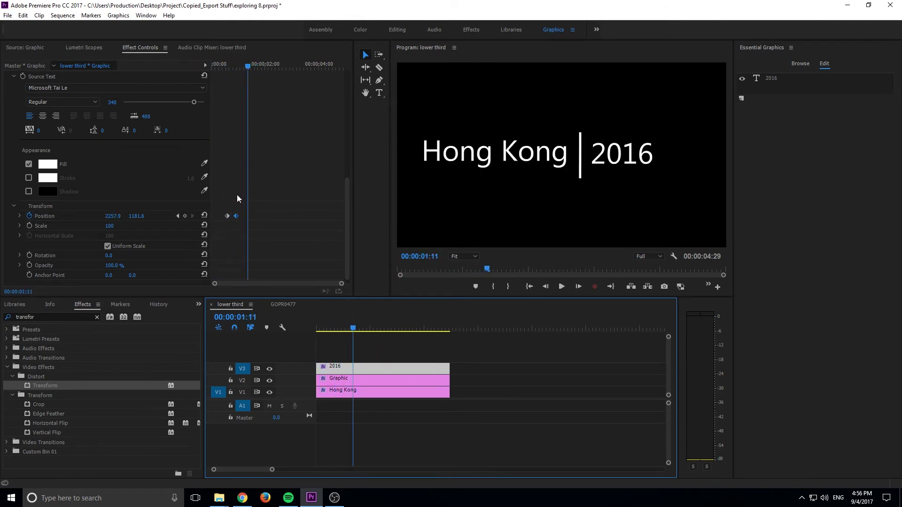
Apply Ease In to the "2016" text's ending Position keyframe and Ease Out to its starting one.
{"action": "right_click", "coordinate": [237, 216]}
{"action": "mouse_move", "coordinate": [289, 294]}
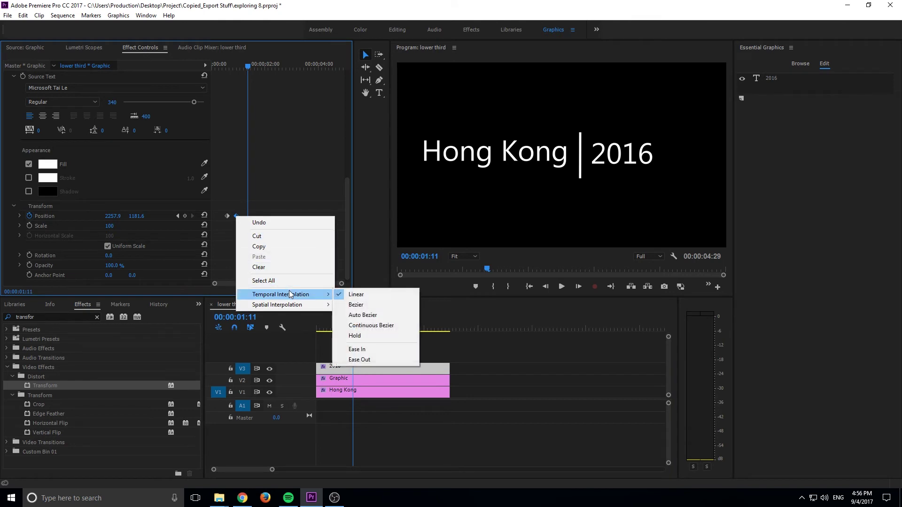
{"action": "left_click", "coordinate": [365, 351]}
{"action": "right_click", "coordinate": [230, 217]}
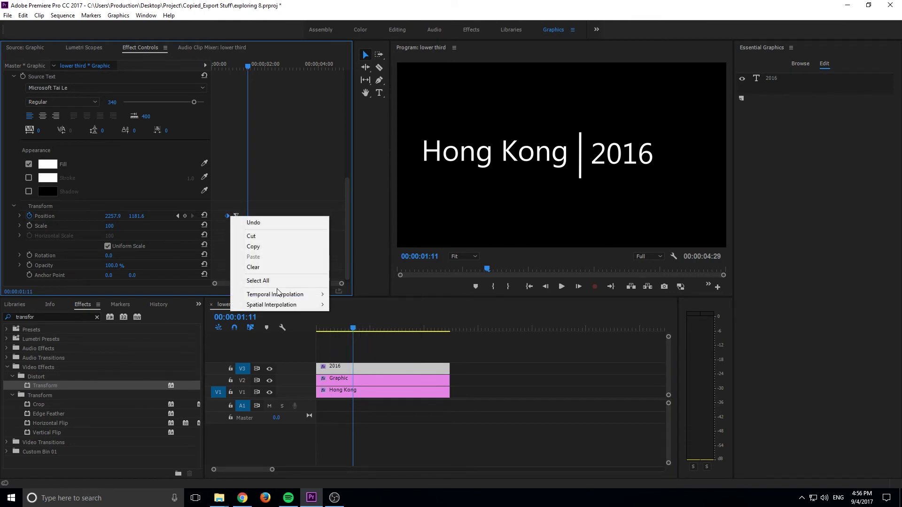
{"action": "mouse_move", "coordinate": [282, 294]}
{"action": "left_click", "coordinate": [364, 357]}
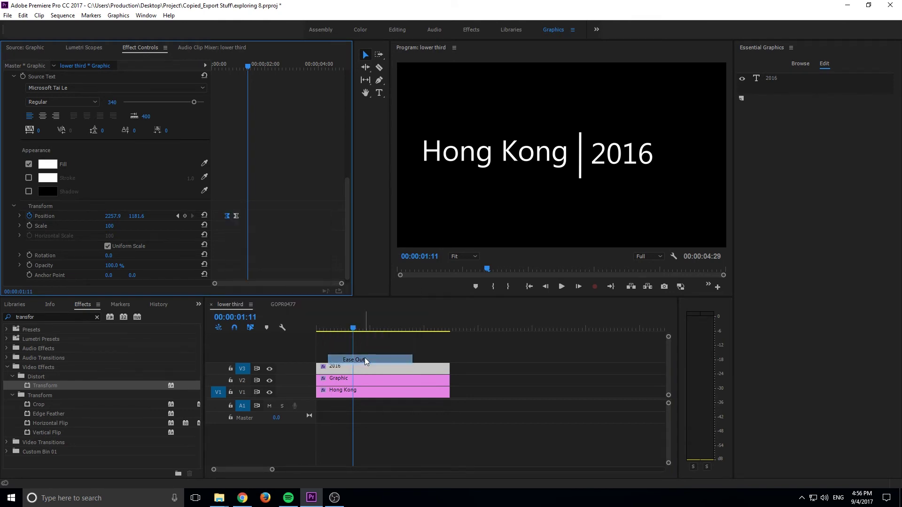
Show the velocity graph of the "2016" text's Position and play back the title animation.
{"action": "left_click", "coordinate": [20, 216]}
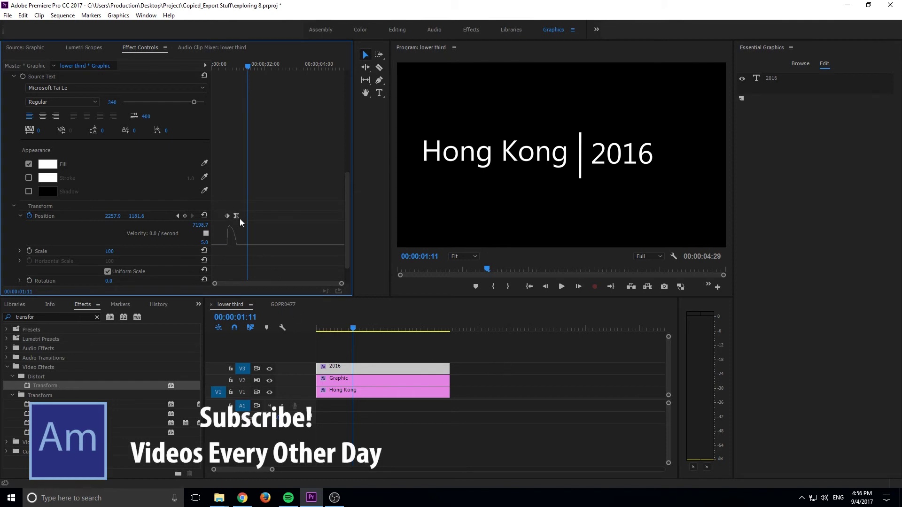
{"action": "mouse_move", "coordinate": [341, 330]}
{"action": "left_mouse_down"}
{"action": "mouse_move", "coordinate": [316, 329]}
{"action": "mouse_move", "coordinate": [356, 337]}
{"action": "left_mouse_up"}
{"action": "key", "text": "space"}
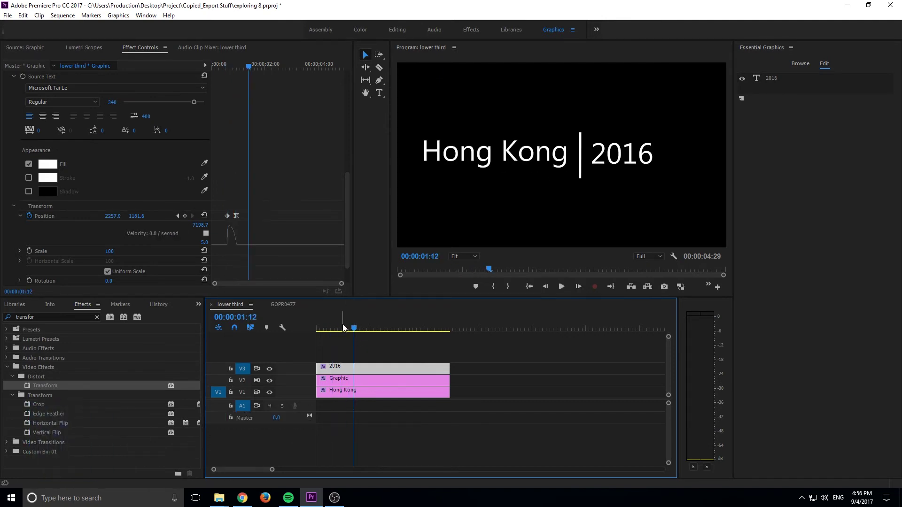
Set the temporal interpolation of the "Hong Kong" text's first Position keyframe to Linear and play back the title.
{"action": "left_click", "coordinate": [334, 328]}
{"action": "left_click", "coordinate": [345, 401]}
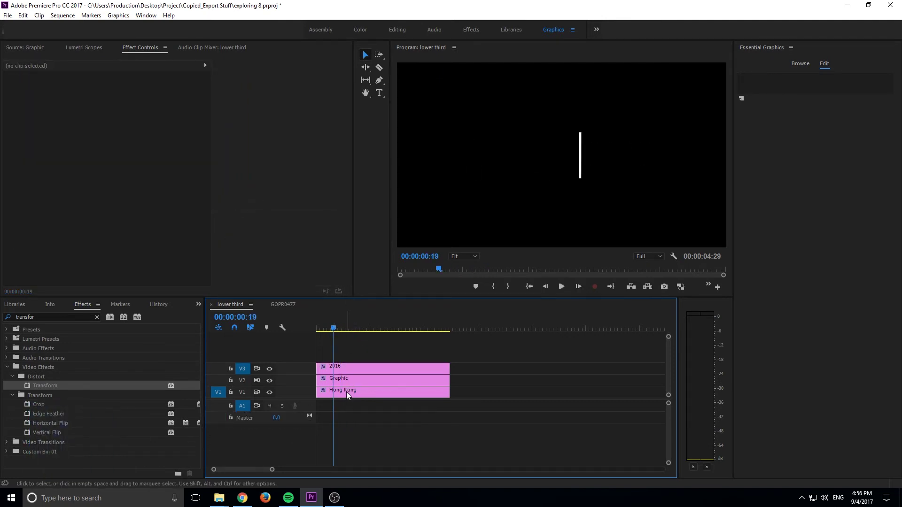
{"action": "left_click", "coordinate": [346, 392]}
{"action": "scroll", "coordinate": [245, 193], "scroll_direction": "down", "scroll_amount": 3}
{"action": "scroll", "coordinate": [254, 195], "scroll_direction": "down", "scroll_amount": 6}
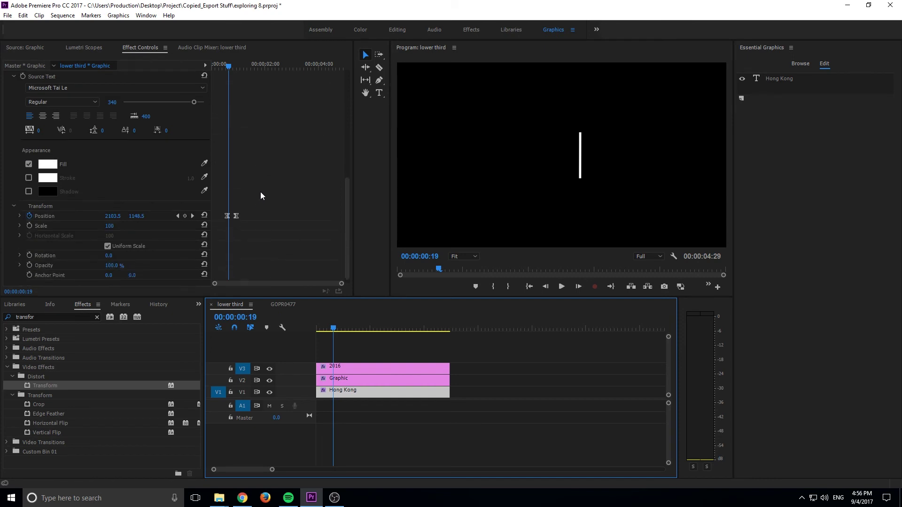
{"action": "right_click", "coordinate": [227, 216]}
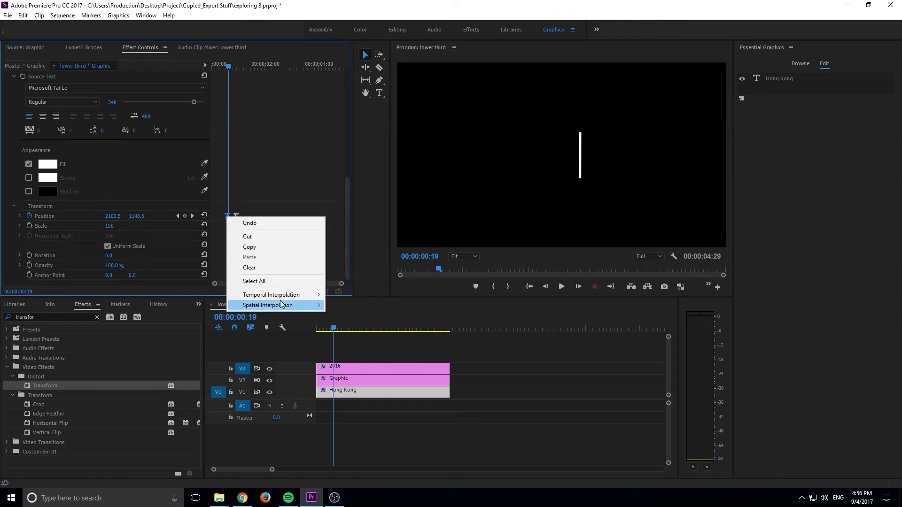
{"action": "mouse_move", "coordinate": [310, 300]}
{"action": "left_click", "coordinate": [349, 295]}
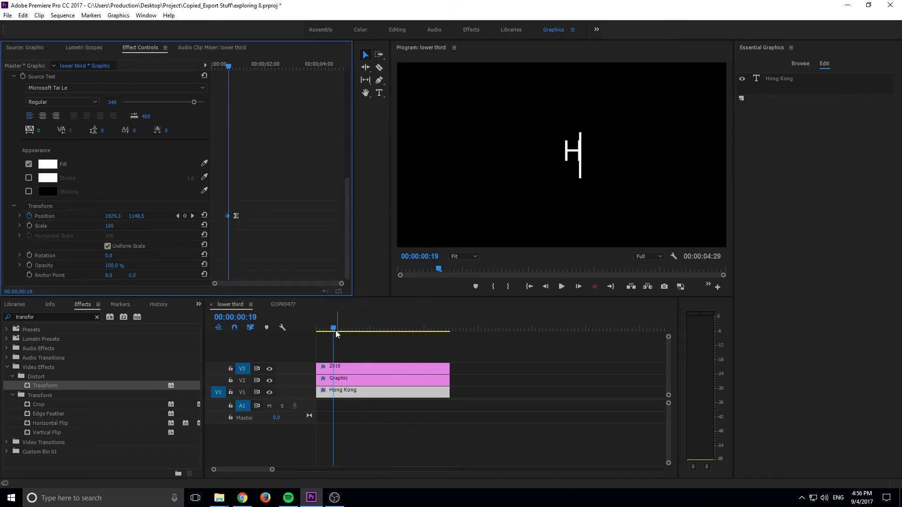
{"action": "left_click_drag", "start_coordinate": [336, 331], "coordinate": [316, 330]}
{"action": "key", "text": "space"}
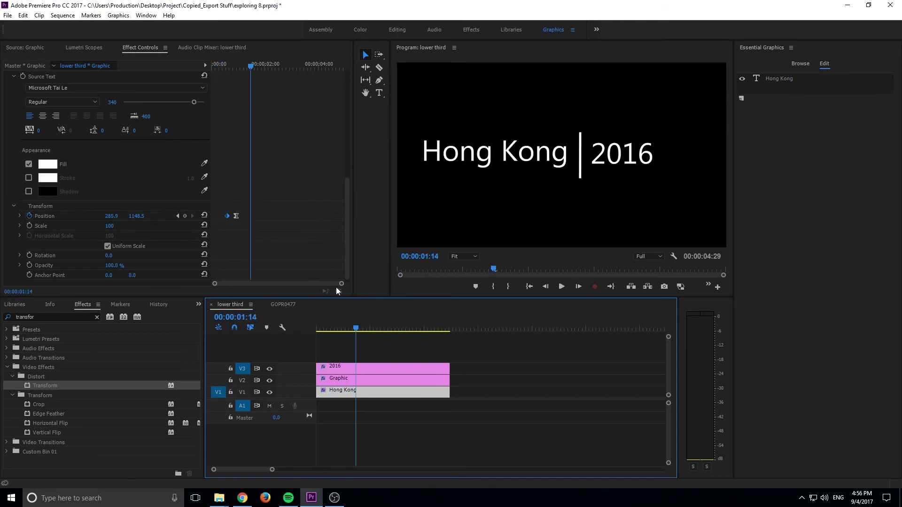
Duplicate the "Hong Kong" text's Position keyframes at 00:00:04:04 and reverse their order so the text slides back behind the line.
{"action": "left_click_drag", "start_coordinate": [358, 328], "coordinate": [430, 334]}
{"action": "left_click_drag", "start_coordinate": [257, 197], "coordinate": [222, 220]}
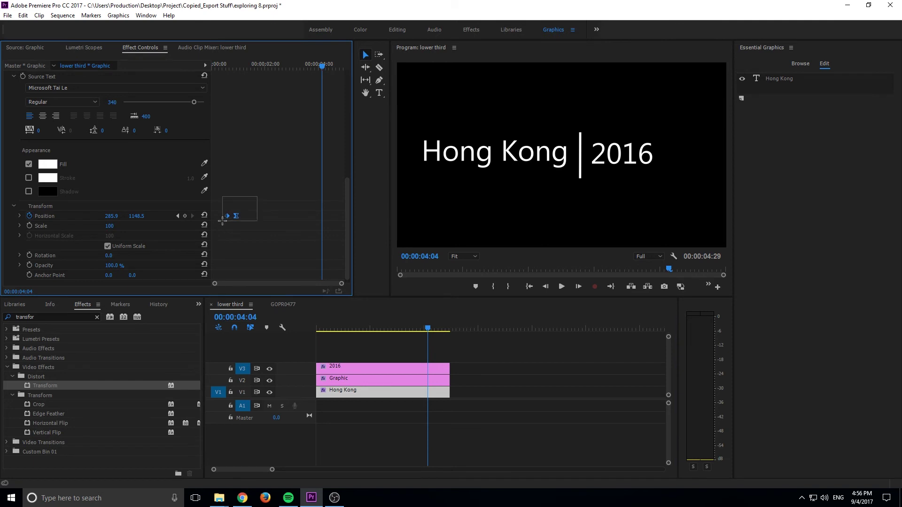
{"action": "key", "text": "ctrl+z"}
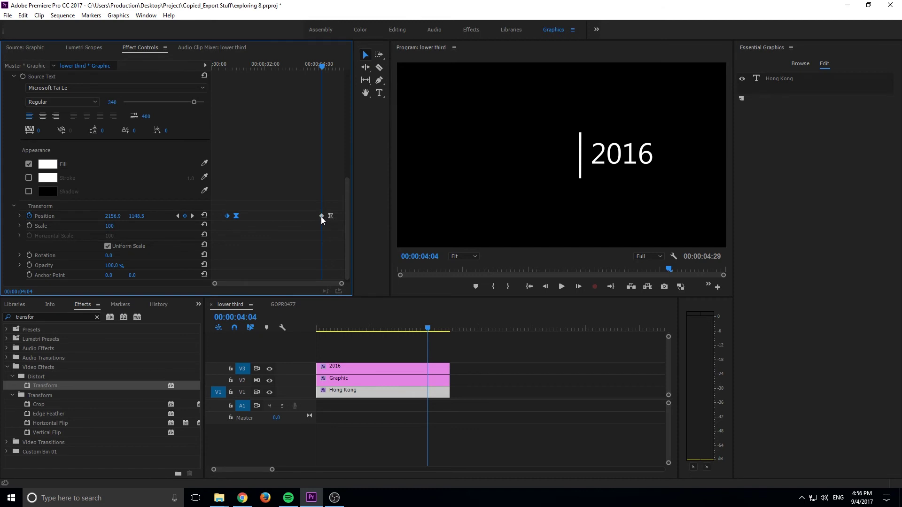
{"action": "mouse_move", "coordinate": [322, 215]}
{"action": "left_mouse_down"}
{"action": "mouse_move", "coordinate": [339, 213]}
{"action": "mouse_move", "coordinate": [328, 216]}
{"action": "left_mouse_up"}
{"action": "key", "text": "ctrl+z"}
Step frame by frame to 00:00:04:13 to check the "Hong Kong" text sliding back behind the vertical line.
{"action": "left_click", "coordinate": [582, 283]}
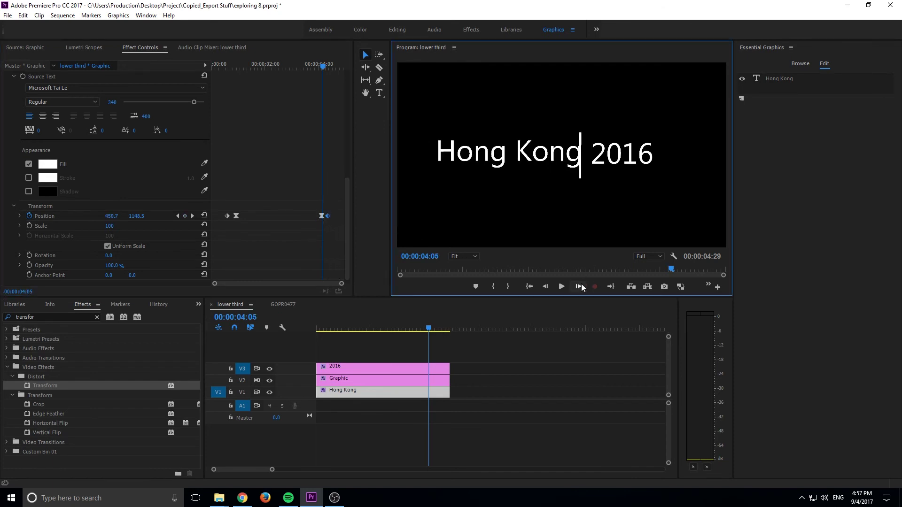
{"action": "left_click", "coordinate": [581, 284]}
{"action": "left_click", "coordinate": [582, 284]}
{"action": "left_click", "coordinate": [582, 283]}
{"action": "left_click", "coordinate": [582, 284]}
{"action": "left_click", "coordinate": [582, 284]}
{"action": "left_click", "coordinate": [581, 284]}
{"action": "left_click", "coordinate": [582, 284]}
{"action": "left_click", "coordinate": [581, 284]}
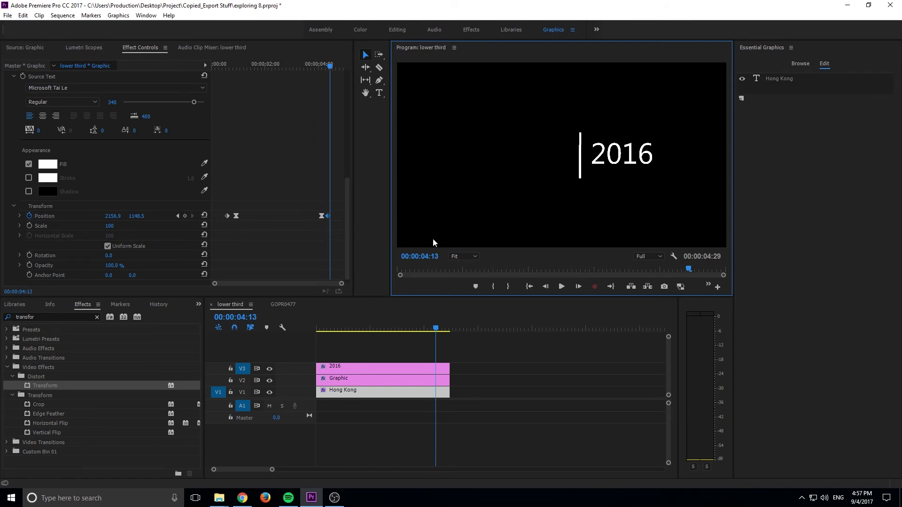
Duplicate the "2016" text's Position keyframes at 00:00:04:04 and reverse their order so the text slides back behind the line.
{"action": "left_click", "coordinate": [331, 216]}
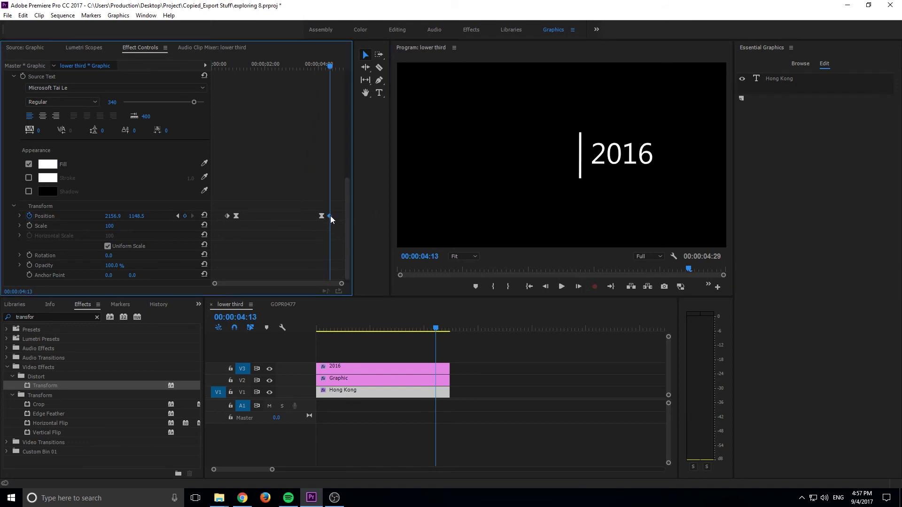
{"action": "left_click_drag", "start_coordinate": [433, 325], "coordinate": [416, 328]}
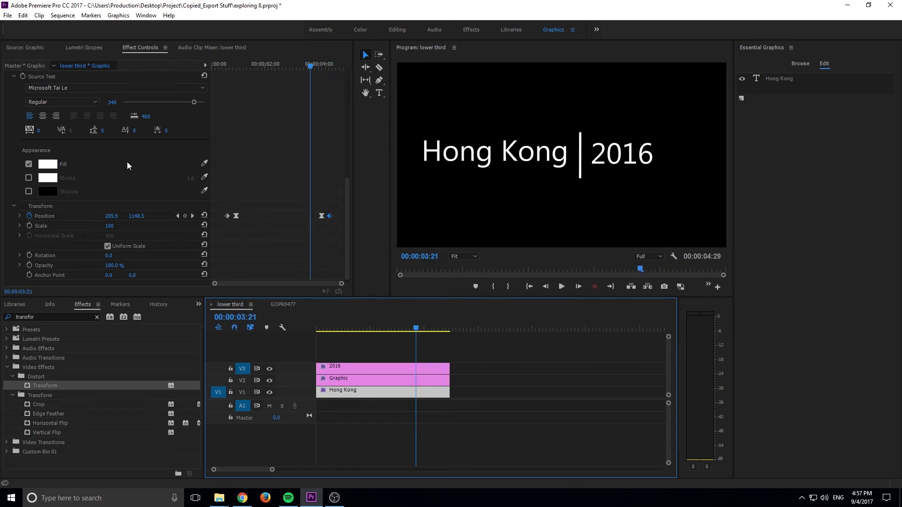
{"action": "left_click", "coordinate": [192, 216]}
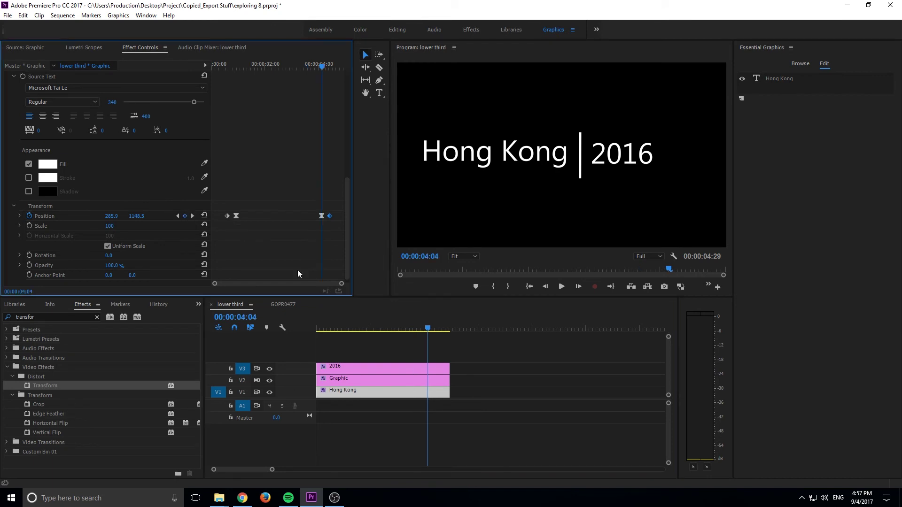
{"action": "left_click", "coordinate": [421, 365]}
{"action": "scroll", "coordinate": [269, 230], "scroll_direction": "down", "scroll_amount": 10}
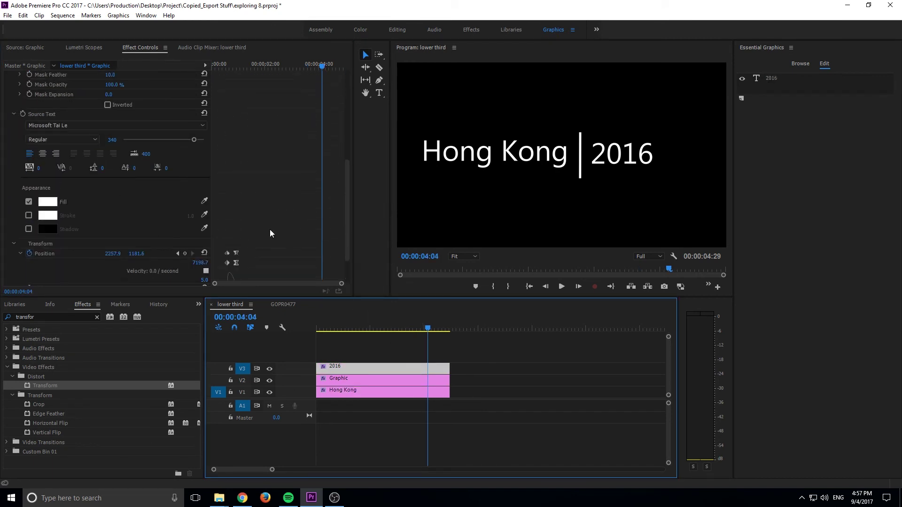
{"action": "left_click", "coordinate": [227, 235]}
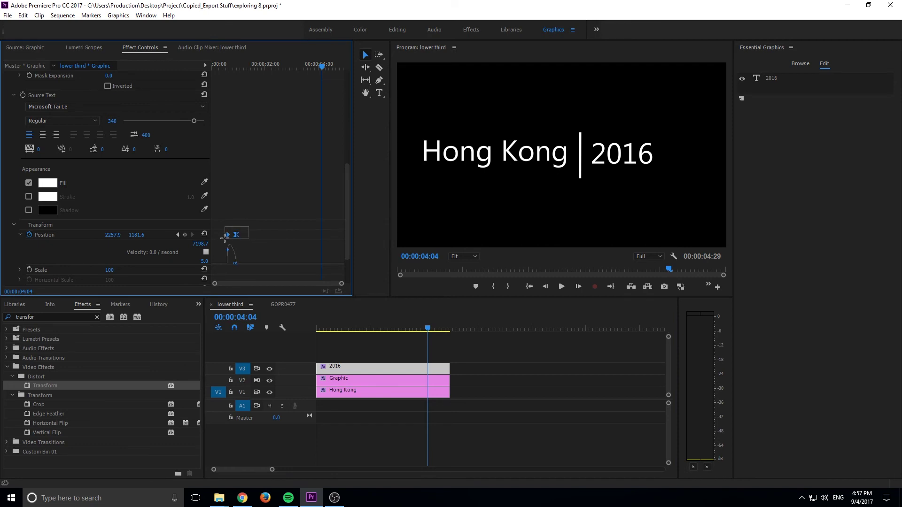
{"action": "key", "text": "ctrl+c"}
{"action": "key", "text": "ctrl+v"}
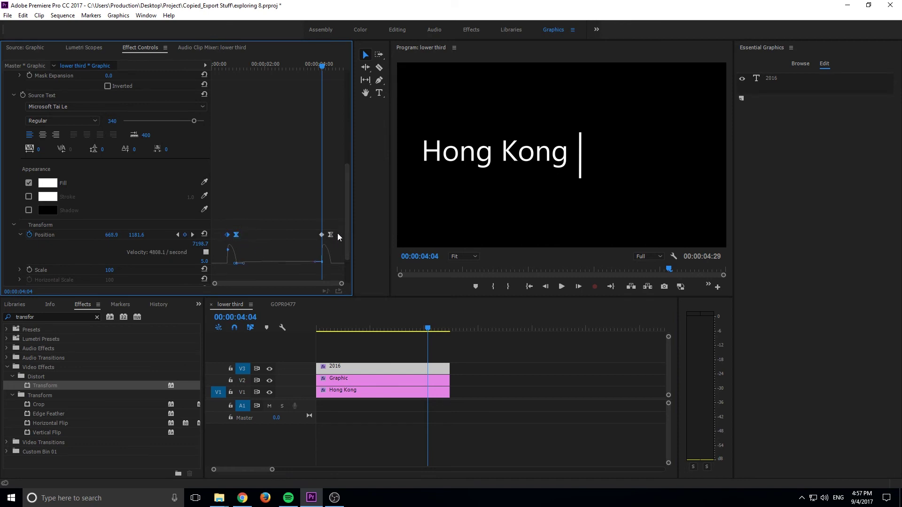
{"action": "mouse_move", "coordinate": [325, 233]}
{"action": "left_mouse_down"}
{"action": "mouse_move", "coordinate": [338, 241]}
{"action": "mouse_move", "coordinate": [327, 237]}
{"action": "left_mouse_up"}
Move the "2016" text's last Position keyframe to 00:00:04:13, in line with the last Position keyframe of the "Hong Kong" text.
{"action": "left_click", "coordinate": [390, 389]}
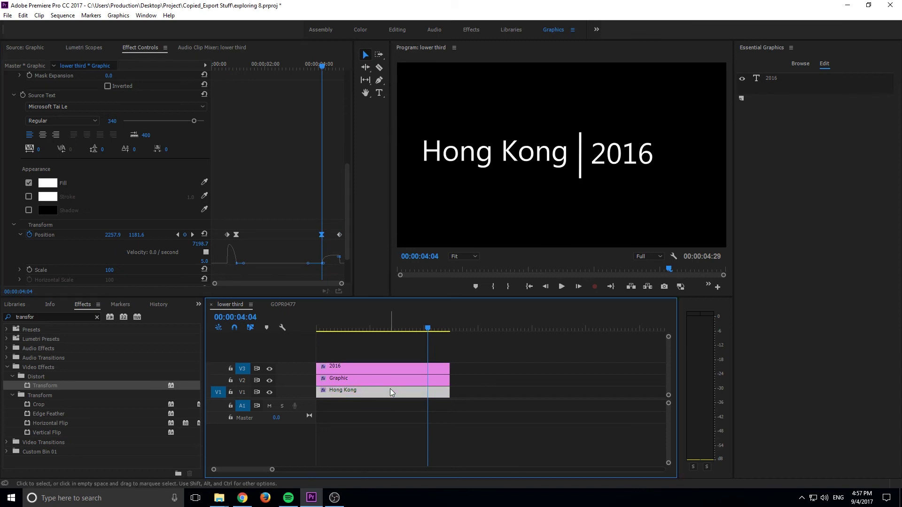
{"action": "scroll", "coordinate": [249, 218], "scroll_direction": "down", "scroll_amount": 6}
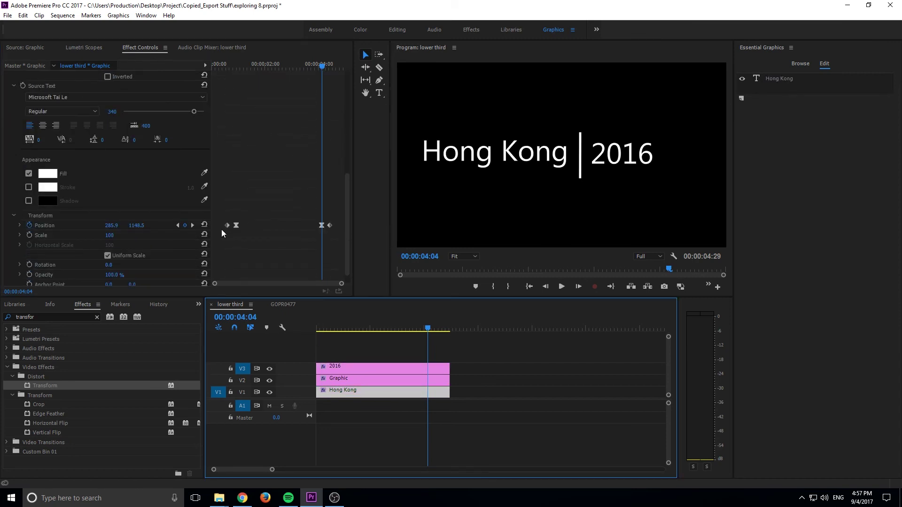
{"action": "left_click", "coordinate": [193, 225]}
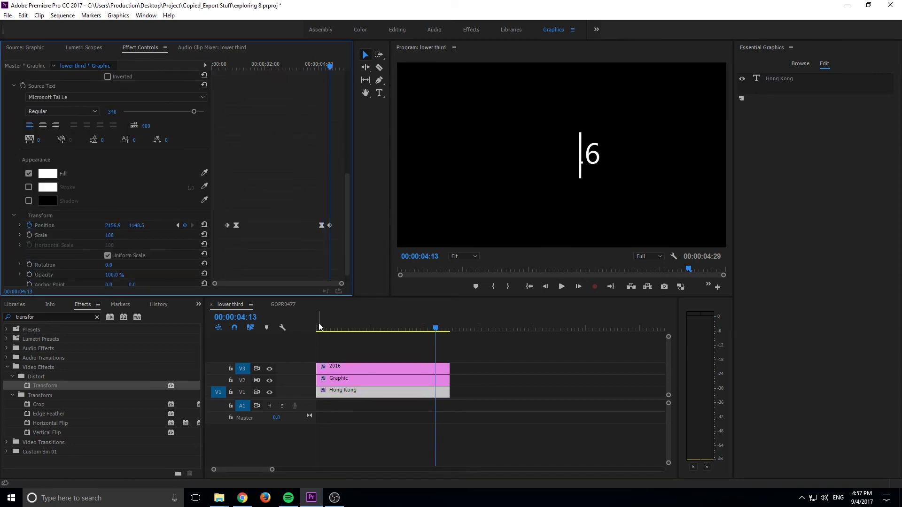
{"action": "left_click", "coordinate": [396, 371]}
{"action": "scroll", "coordinate": [303, 186], "scroll_direction": "down", "scroll_amount": 2}
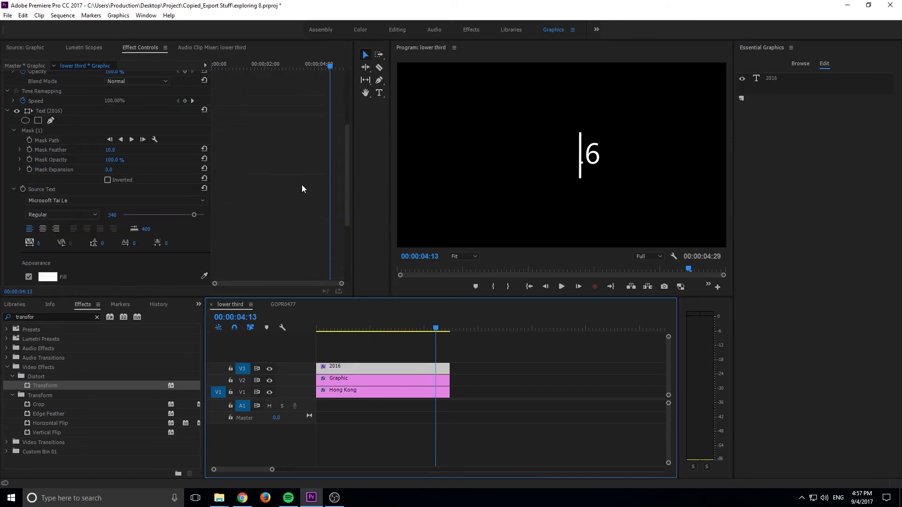
{"action": "scroll", "coordinate": [302, 185], "scroll_direction": "down", "scroll_amount": 4}
{"action": "left_click_drag", "start_coordinate": [340, 238], "coordinate": [331, 237]}
{"action": "left_click", "coordinate": [438, 329]}
{"action": "mouse_move", "coordinate": [438, 328]}
{"action": "left_mouse_down"}
{"action": "mouse_move", "coordinate": [427, 326]}
{"action": "mouse_move", "coordinate": [438, 329]}
{"action": "left_mouse_up"}
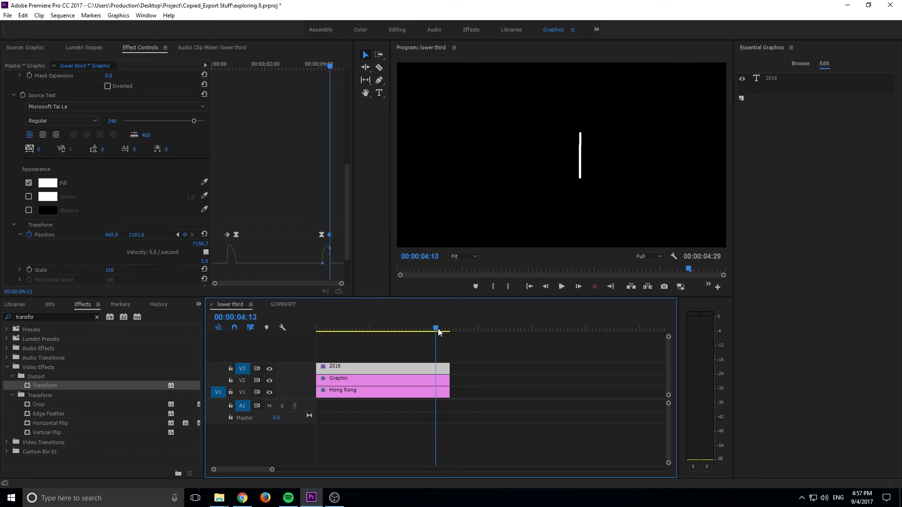
Add a Scale keyframe to the vertical line at 00:00:04:13 and enlarge its Scale to 108 at 00:00:04:15.
{"action": "left_click", "coordinate": [419, 383]}
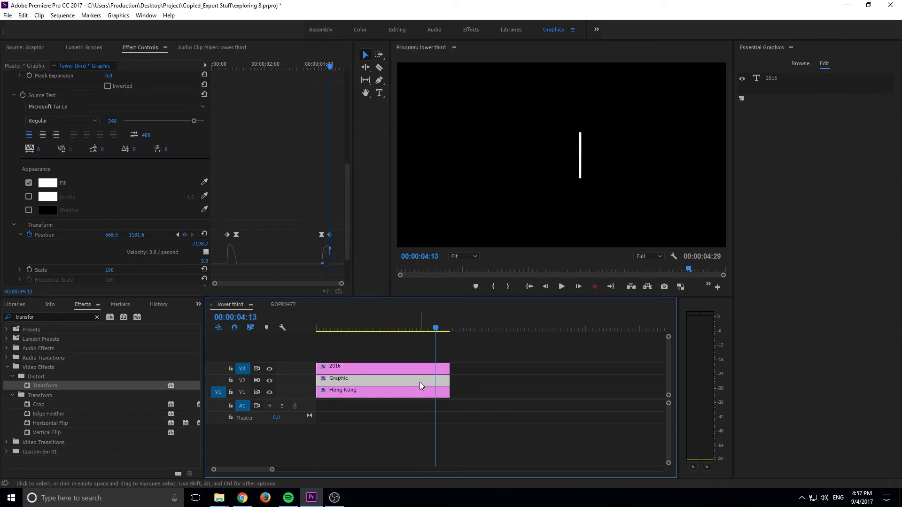
{"action": "scroll", "coordinate": [270, 197], "scroll_direction": "down", "scroll_amount": 4}
{"action": "left_click", "coordinate": [413, 366]}
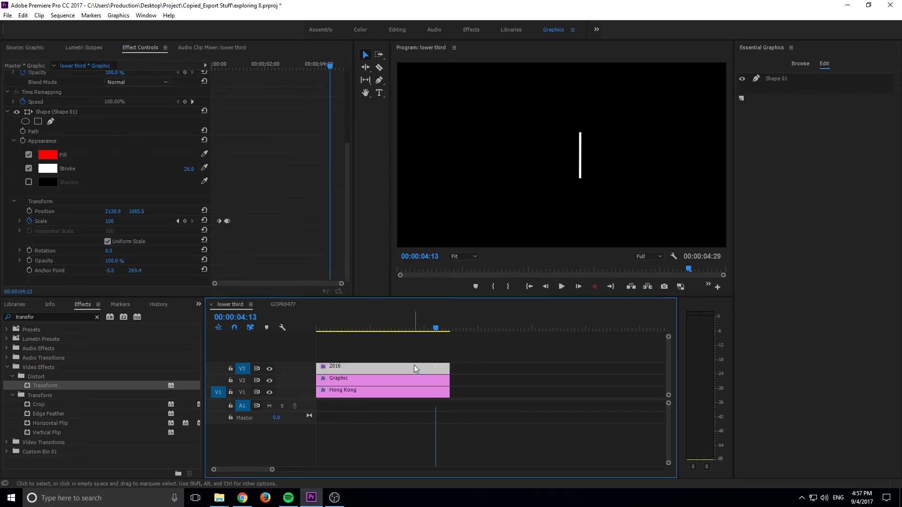
{"action": "scroll", "coordinate": [303, 260], "scroll_direction": "down", "scroll_amount": 5}
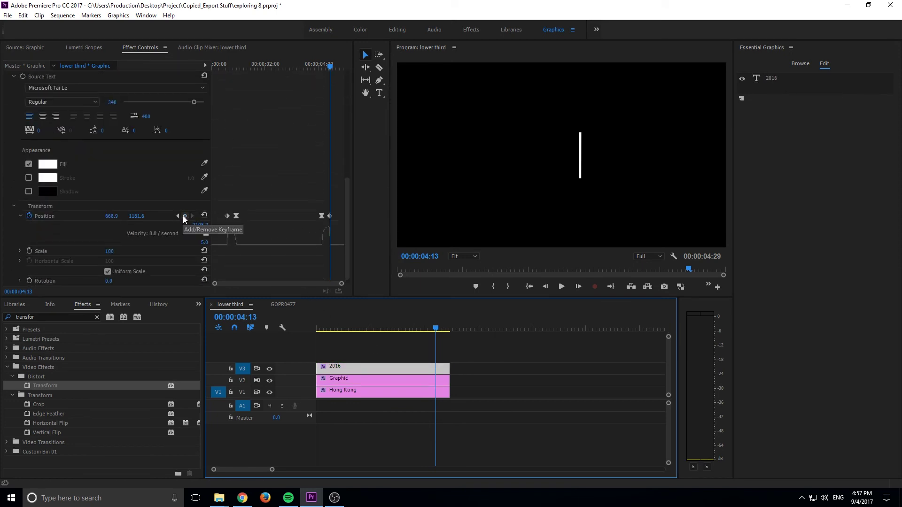
{"action": "left_click", "coordinate": [360, 375]}
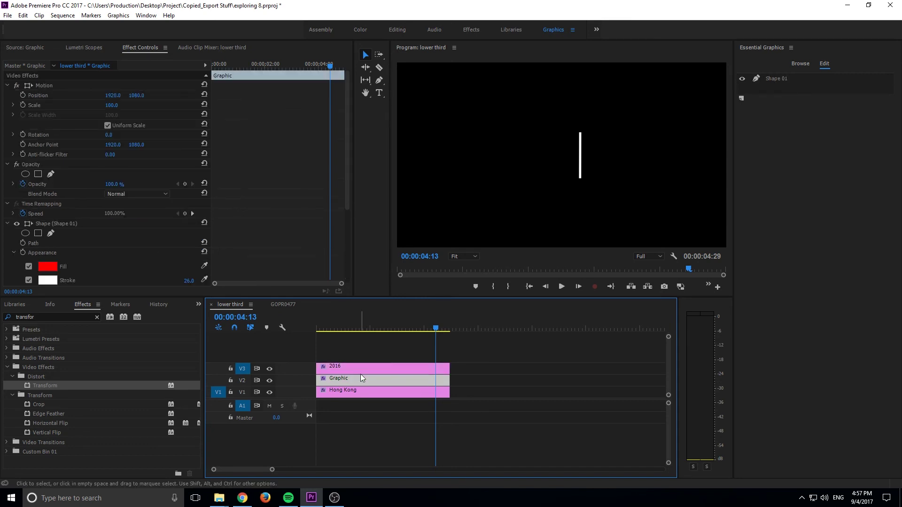
{"action": "scroll", "coordinate": [232, 226], "scroll_direction": "down", "scroll_amount": 5}
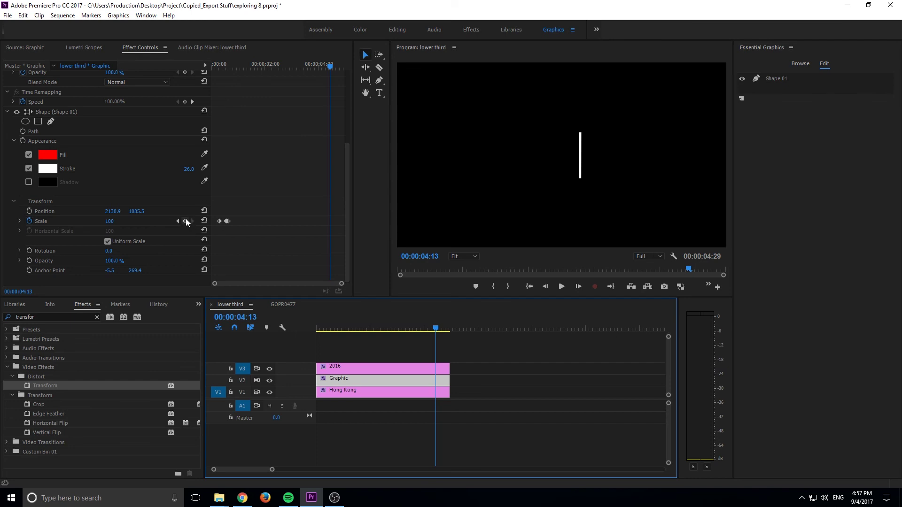
{"action": "left_click", "coordinate": [184, 221]}
{"action": "left_click", "coordinate": [578, 286]}
{"action": "left_click", "coordinate": [579, 287]}
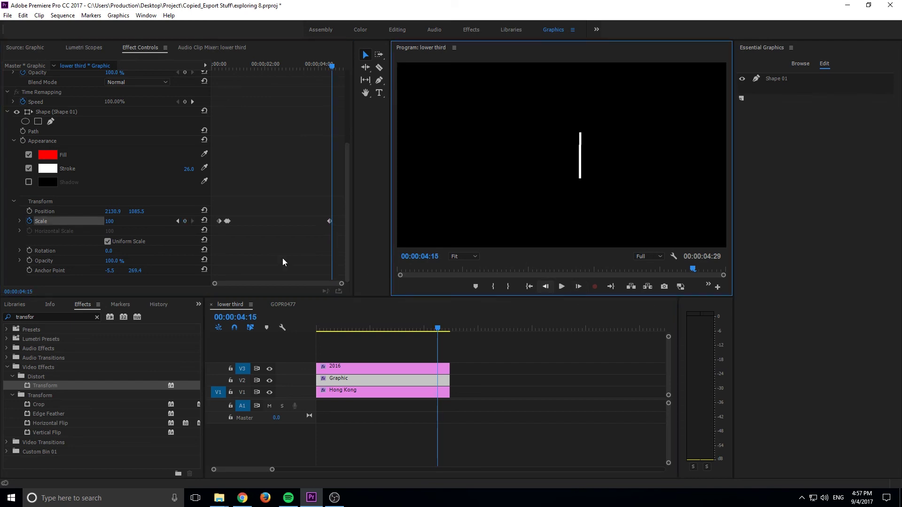
{"action": "left_click_drag", "start_coordinate": [107, 223], "coordinate": [110, 224]}
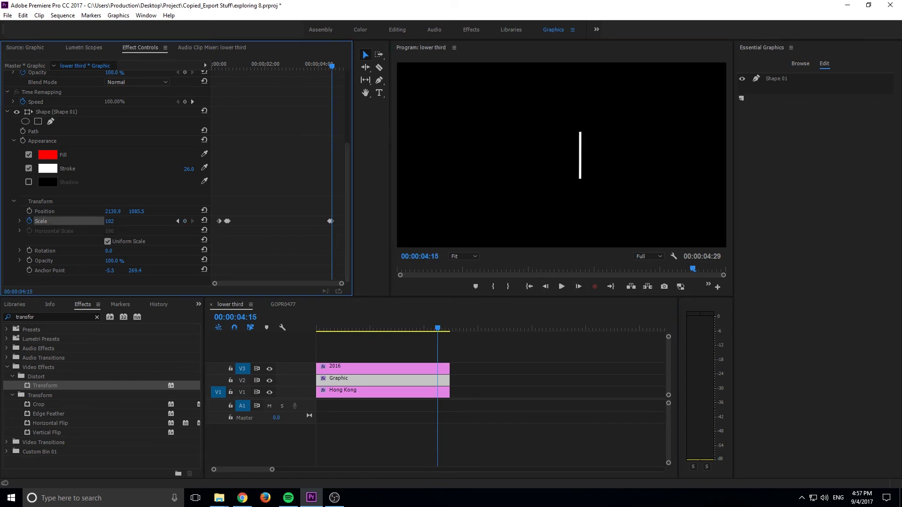
Add a Scale keyframe at 00:00:04:25 that shrinks the vertical line to nothing.
{"action": "left_click", "coordinate": [578, 287]}
{"action": "left_click", "coordinate": [578, 287]}
{"action": "left_click", "coordinate": [579, 288]}
{"action": "left_click", "coordinate": [579, 287]}
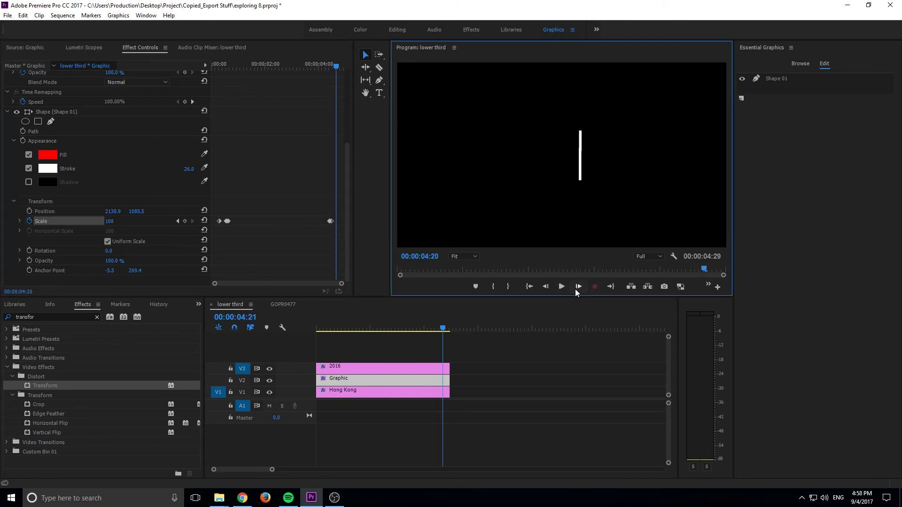
{"action": "left_click", "coordinate": [578, 287]}
{"action": "left_click", "coordinate": [579, 288]}
{"action": "left_click", "coordinate": [579, 288]}
{"action": "left_click", "coordinate": [578, 287]}
{"action": "left_click", "coordinate": [579, 287]}
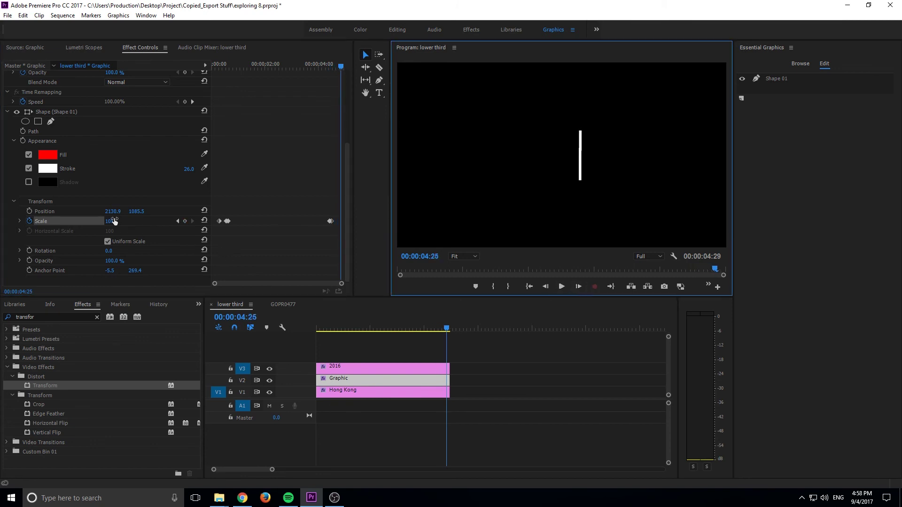
{"action": "mouse_move", "coordinate": [114, 222]}
{"action": "left_mouse_down"}
{"action": "mouse_move", "coordinate": [88, 221]}
{"action": "mouse_move", "coordinate": [117, 221]}
{"action": "left_mouse_up"}
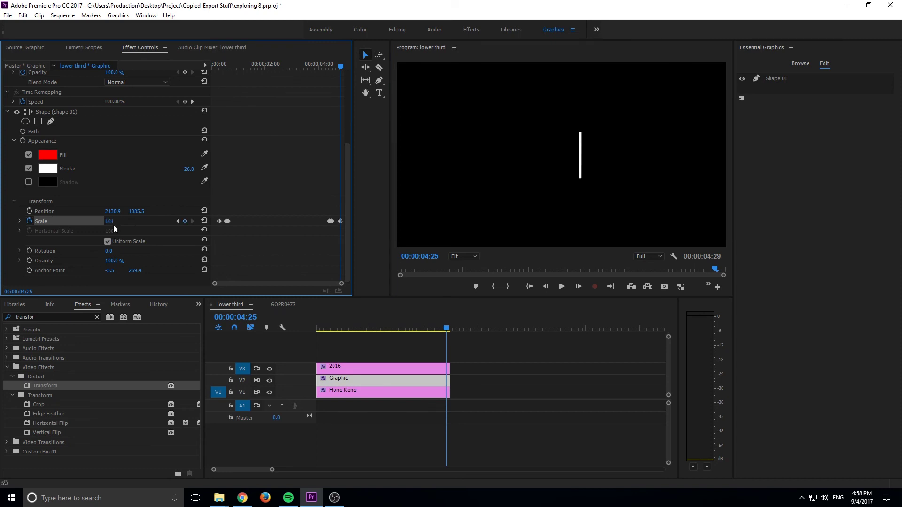
{"action": "left_click", "coordinate": [117, 219]}
Play back the lower third from the start to check the opening and closing animation of both texts and the line.
{"action": "left_click", "coordinate": [497, 398]}
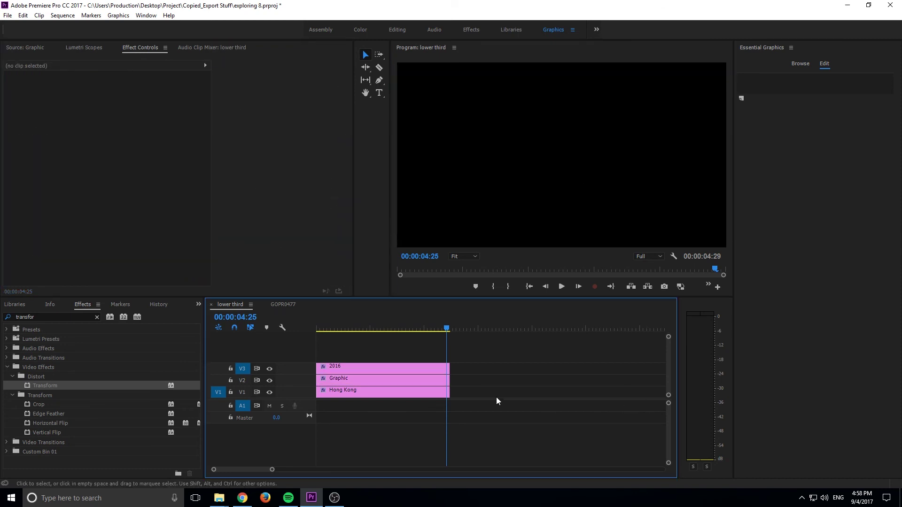
{"action": "left_click_drag", "start_coordinate": [438, 332], "coordinate": [279, 326]}
{"action": "key", "text": "space"}
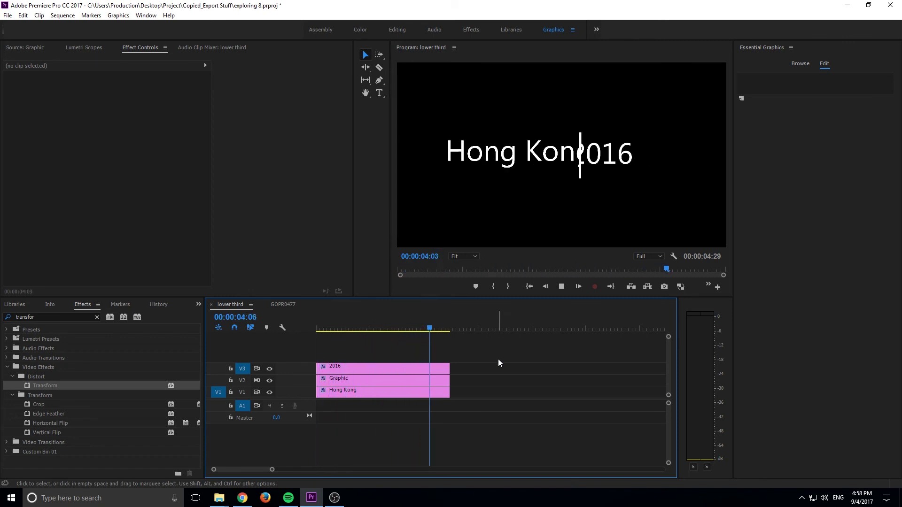
{"action": "left_click", "coordinate": [408, 329]}
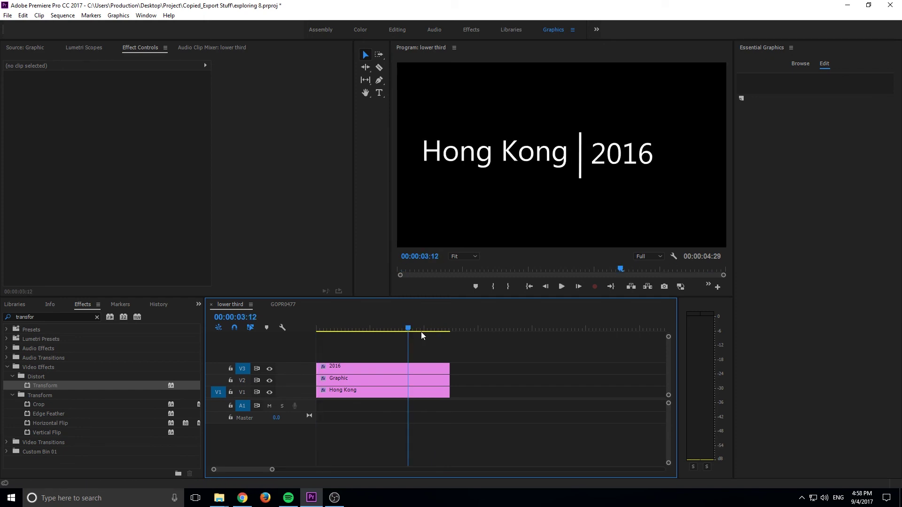
{"action": "key", "text": "space"}
{"action": "key", "text": "space"}
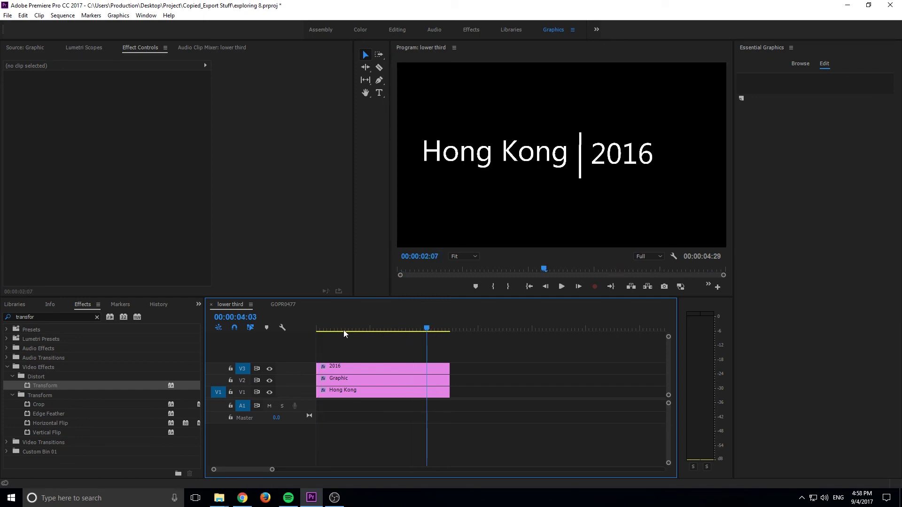
{"action": "key", "text": "Home"}
{"action": "key", "text": "space"}
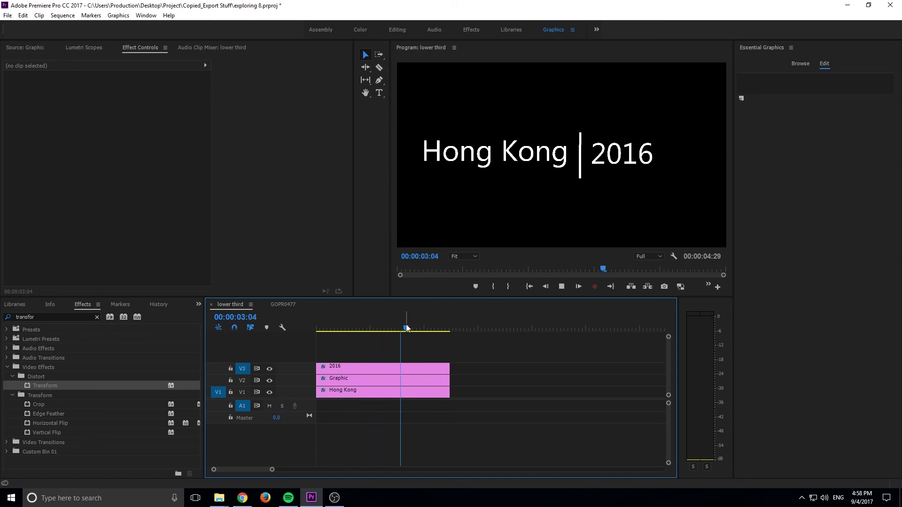
{"action": "key", "text": "space"}
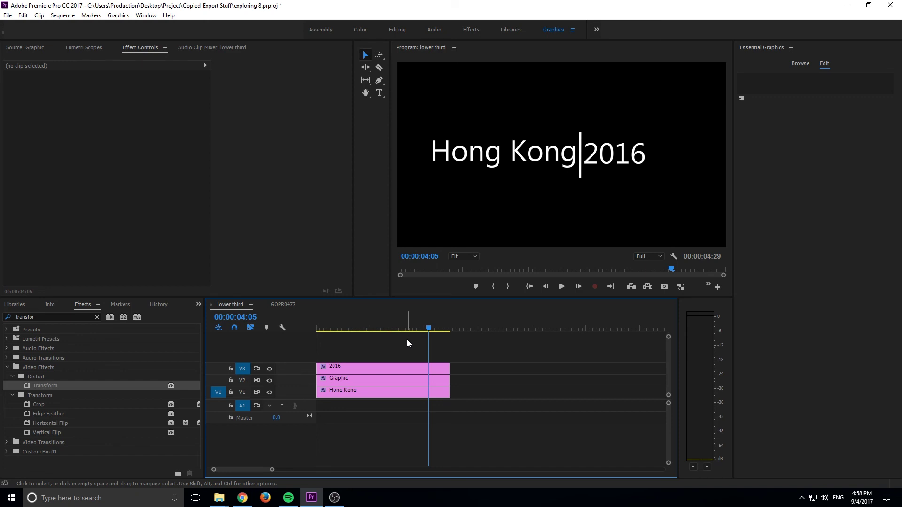
Open the GOPR0477 sequence and play back the nested title over the airport footage.
{"action": "left_click", "coordinate": [292, 304]}
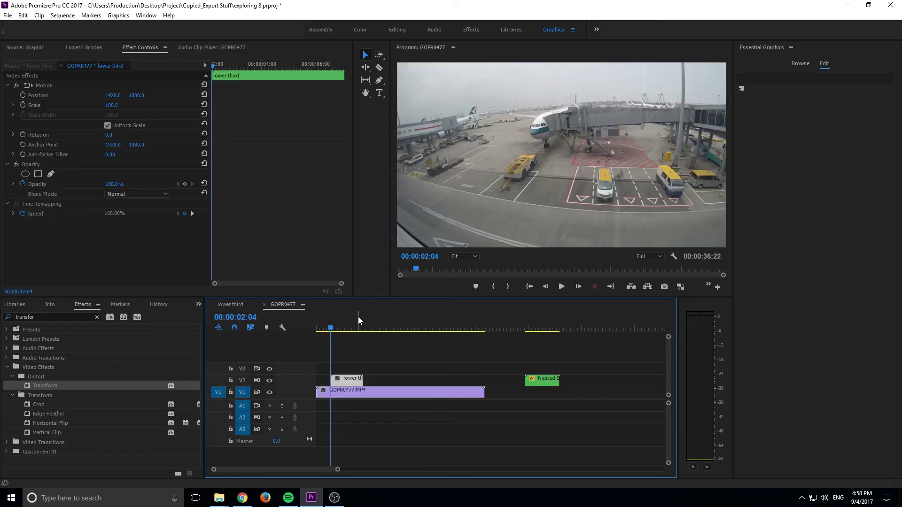
{"action": "left_click_drag", "start_coordinate": [359, 317], "coordinate": [329, 319]}
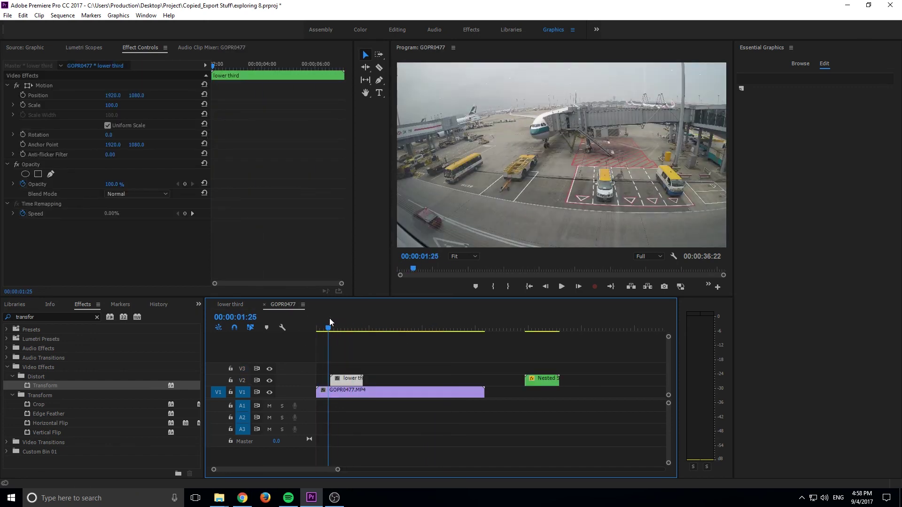
{"action": "key", "text": "space"}
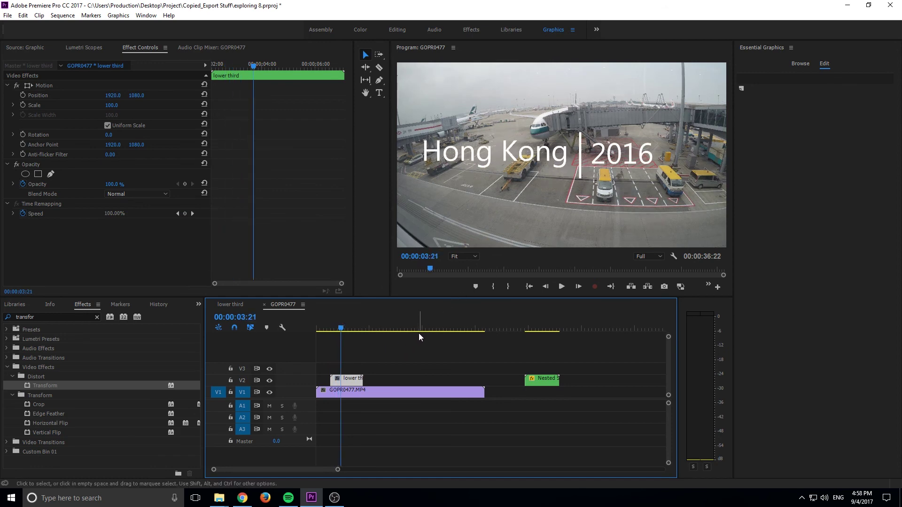
{"action": "key", "text": "Home"}
{"action": "key", "text": "space"}
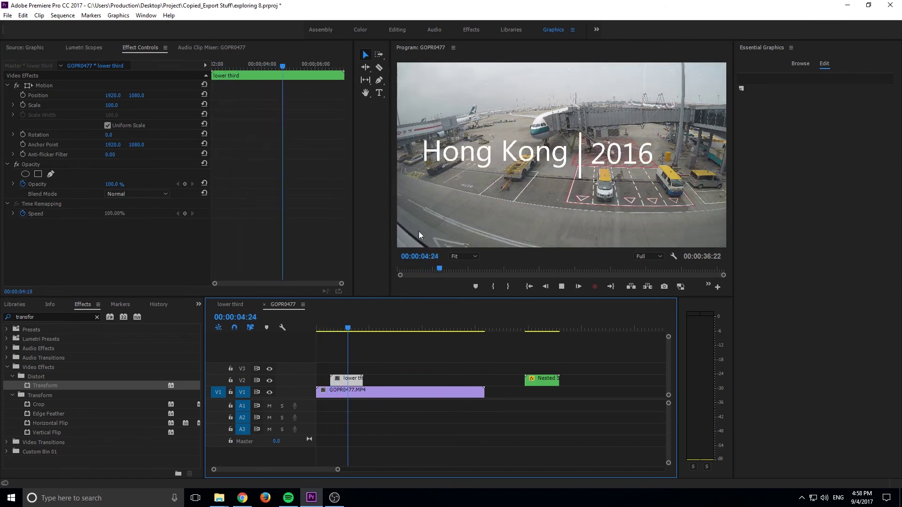
{"action": "key", "text": "space"}
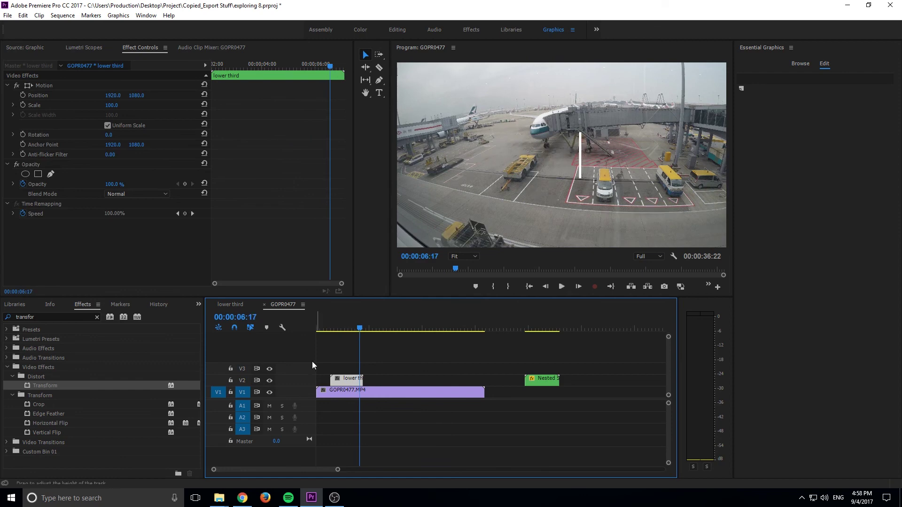
Scale the nested lower third clip to 34 and place it in the footage's lower-right corner, at about 3300, 1979.
{"action": "left_click", "coordinate": [348, 321]}
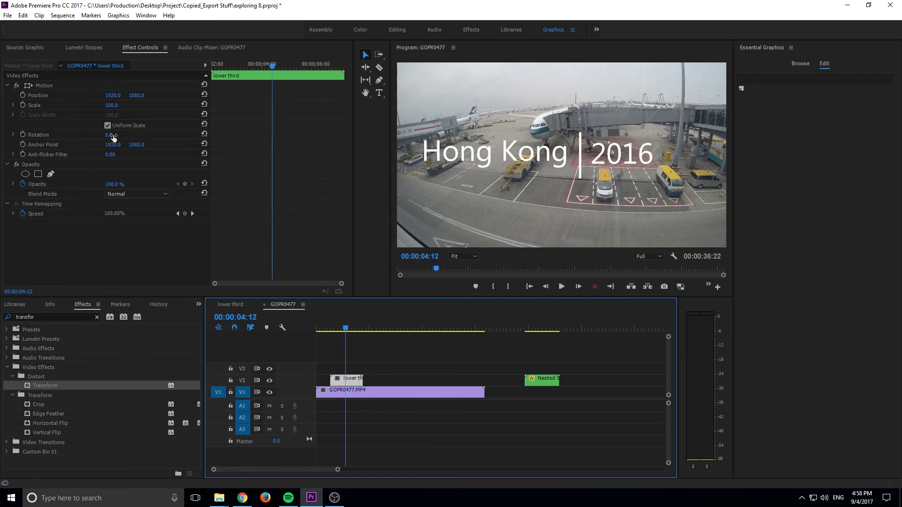
{"action": "left_click_drag", "start_coordinate": [111, 107], "coordinate": [81, 107]}
{"action": "left_click_drag", "start_coordinate": [120, 95], "coordinate": [104, 97]}
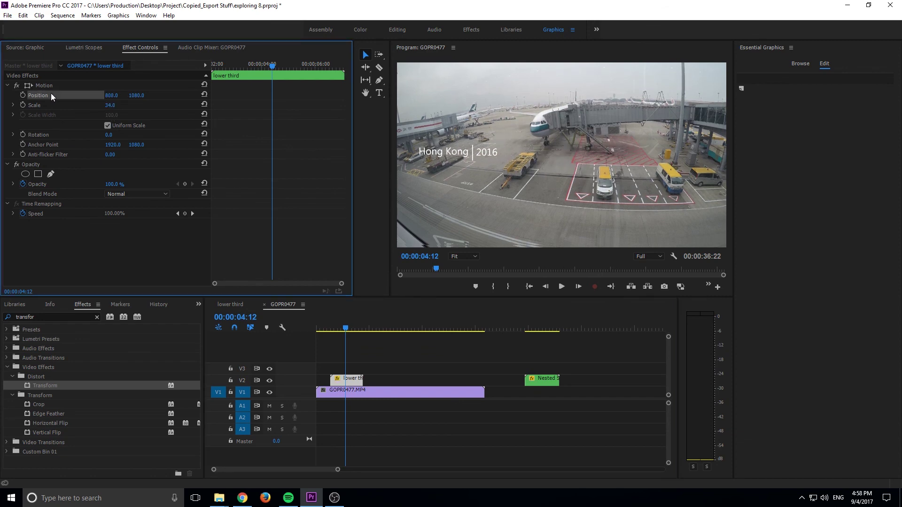
{"action": "left_click", "coordinate": [476, 139]}
{"action": "left_click_drag", "start_coordinate": [476, 138], "coordinate": [690, 212]}
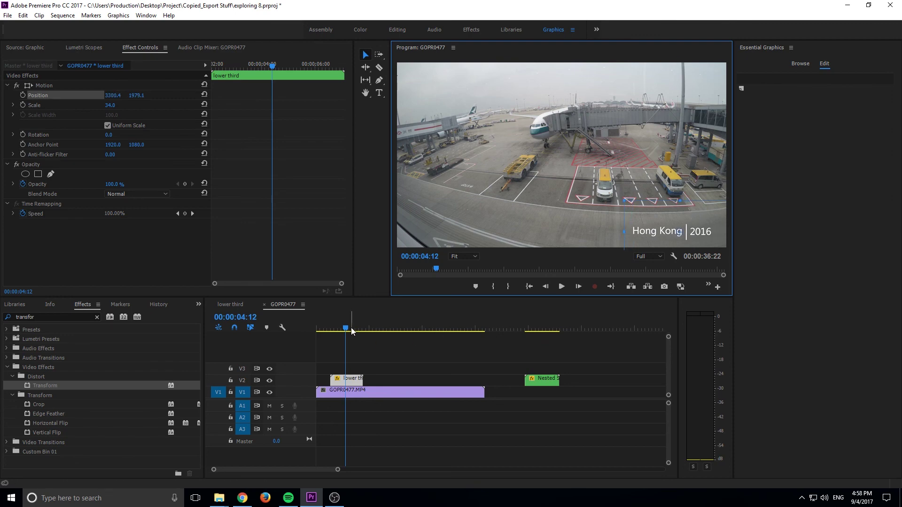
Check the frame size in the GOPR0477 sequence's settings and close them without changing anything.
{"action": "left_click_drag", "start_coordinate": [351, 328], "coordinate": [332, 329]}
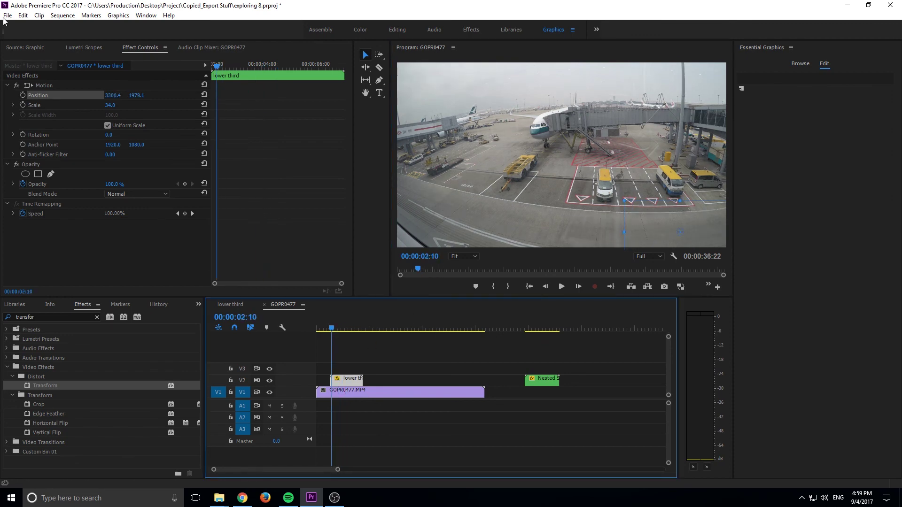
{"action": "left_click", "coordinate": [62, 15]}
{"action": "left_click", "coordinate": [80, 26]}
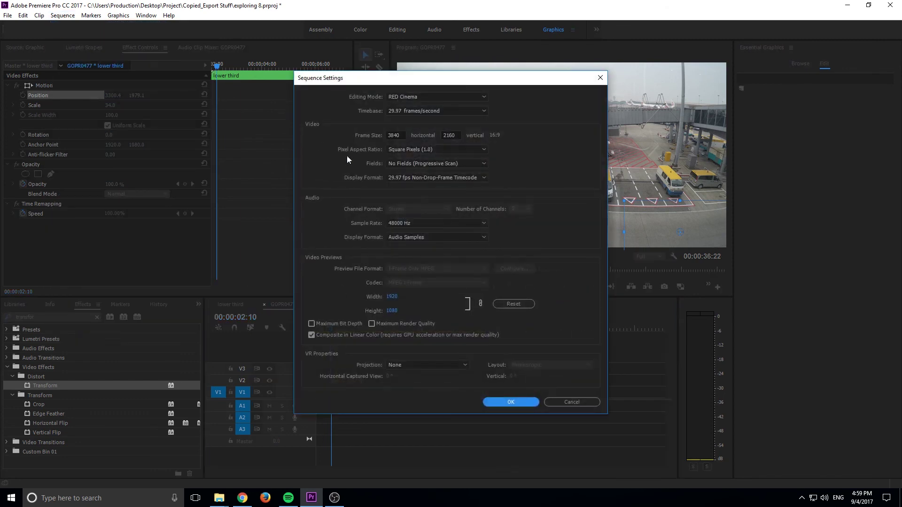
{"action": "left_click", "coordinate": [453, 135]}
{"action": "left_click", "coordinate": [578, 398]}
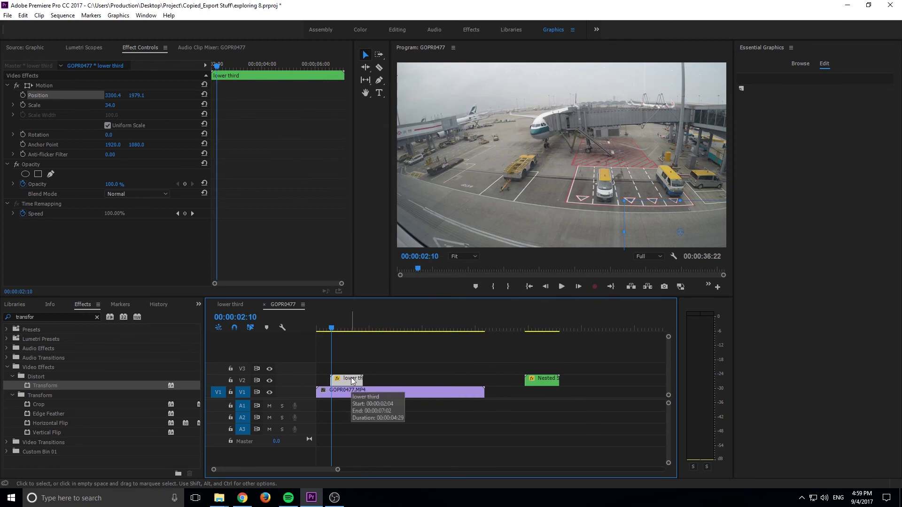
Play back the scaled lower third over the airport footage from just before its clip, then return to 00:00:04:25 to view the full title.
{"action": "key", "text": "shift+Left"}
{"action": "key", "text": "shift+Left"}
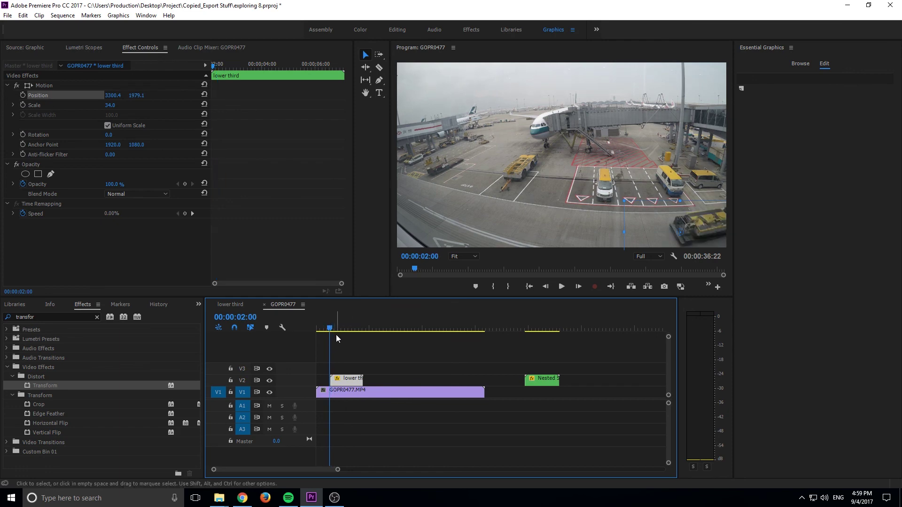
{"action": "left_click", "coordinate": [336, 353]}
{"action": "key", "text": "space"}
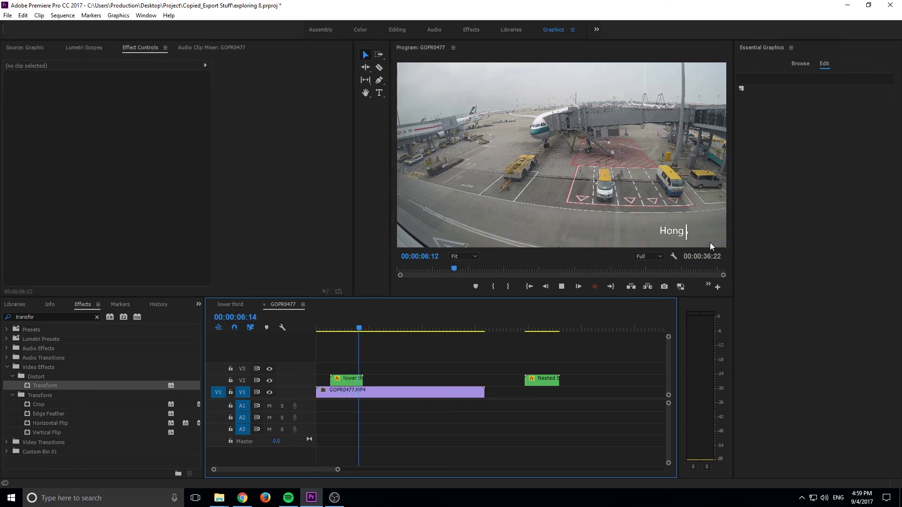
{"action": "key", "text": "space"}
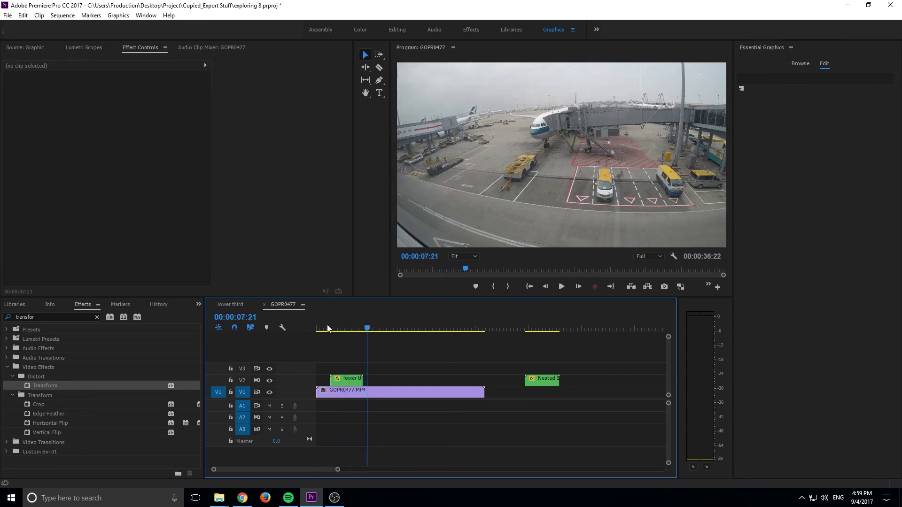
{"action": "left_click_drag", "start_coordinate": [338, 328], "coordinate": [349, 325]}
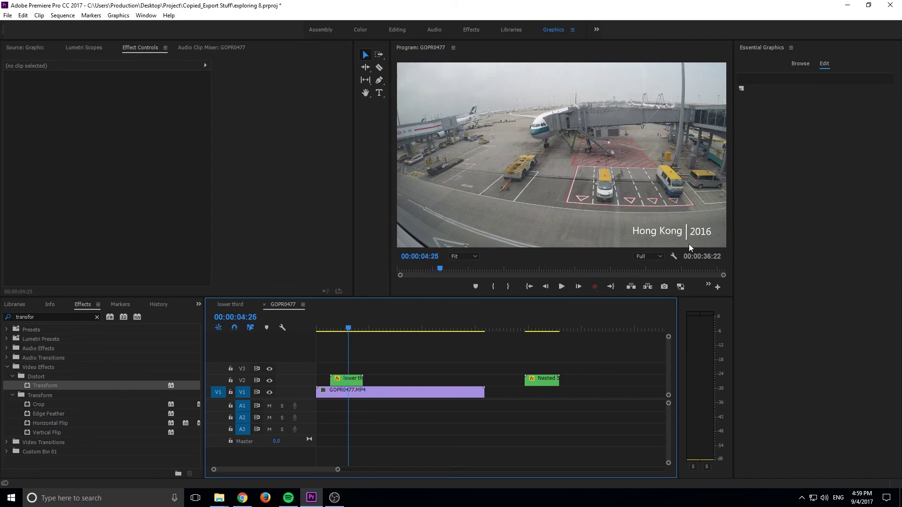